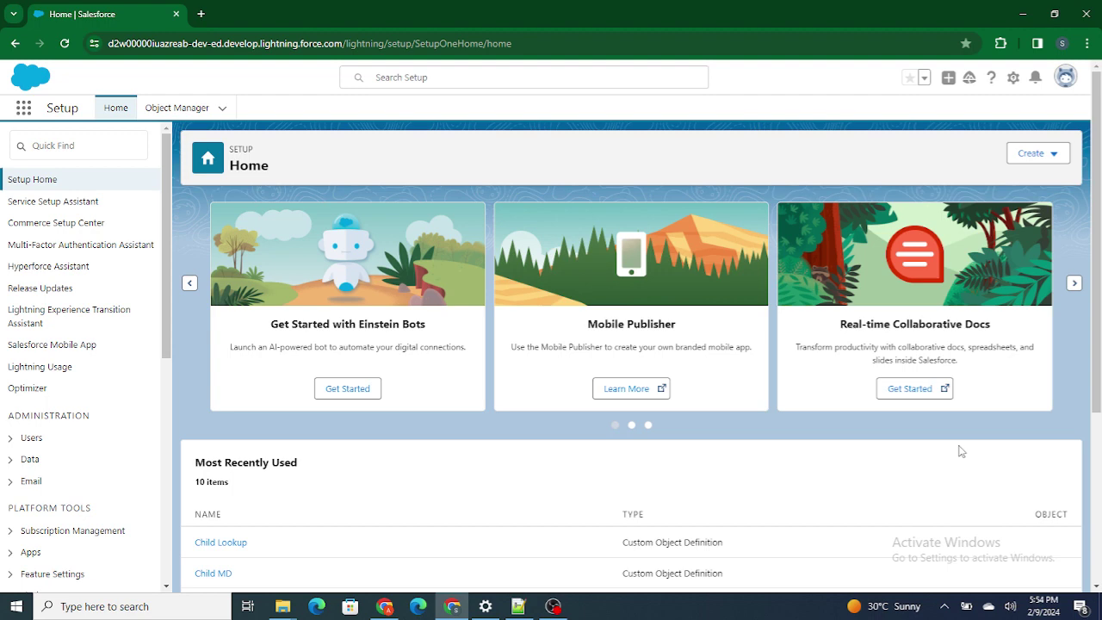
# Search Setup for "Einste" and open the Einstein Bots settings page.
pyautogui.click(57, 140)
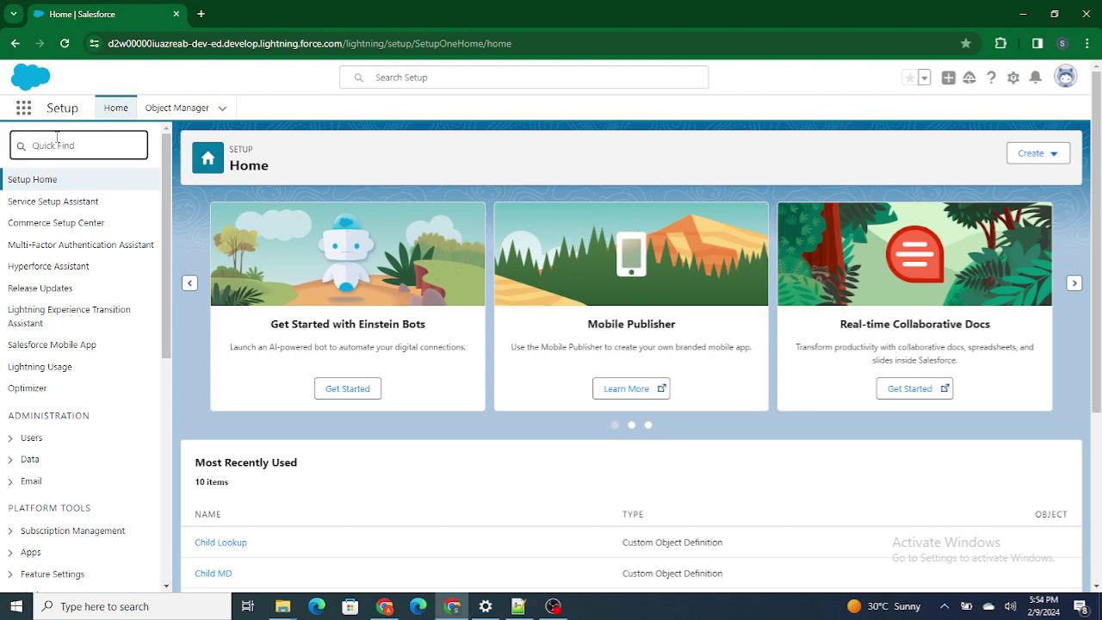
pyautogui.write('Einstei')
pyautogui.press('BackSpace')
pyautogui.press('BackSpace')
pyautogui.write('e')
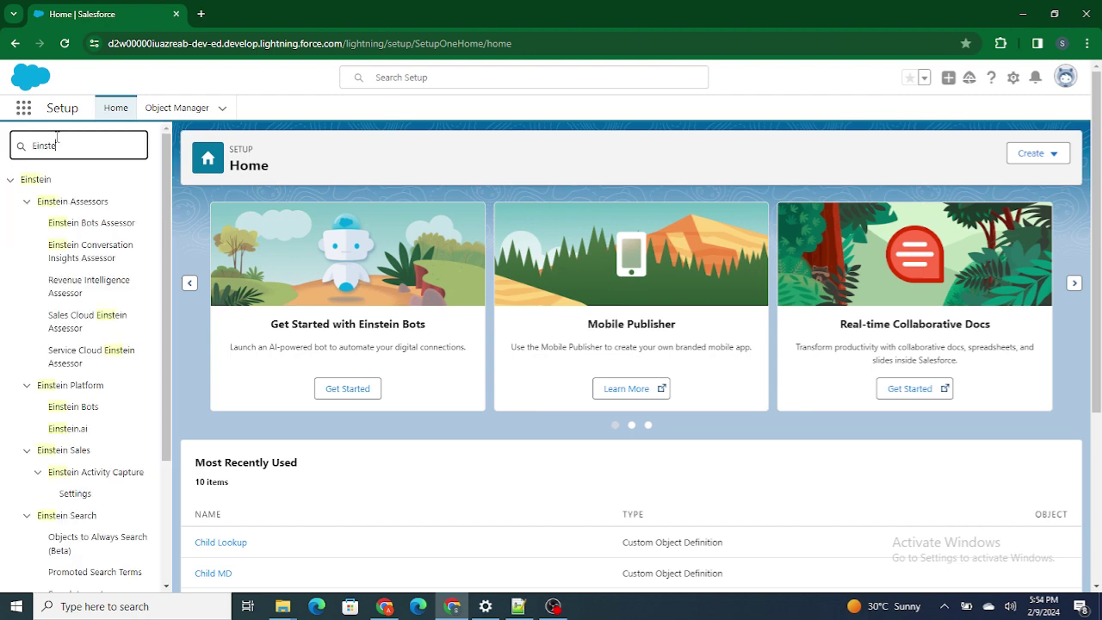
pyautogui.click(74, 409)
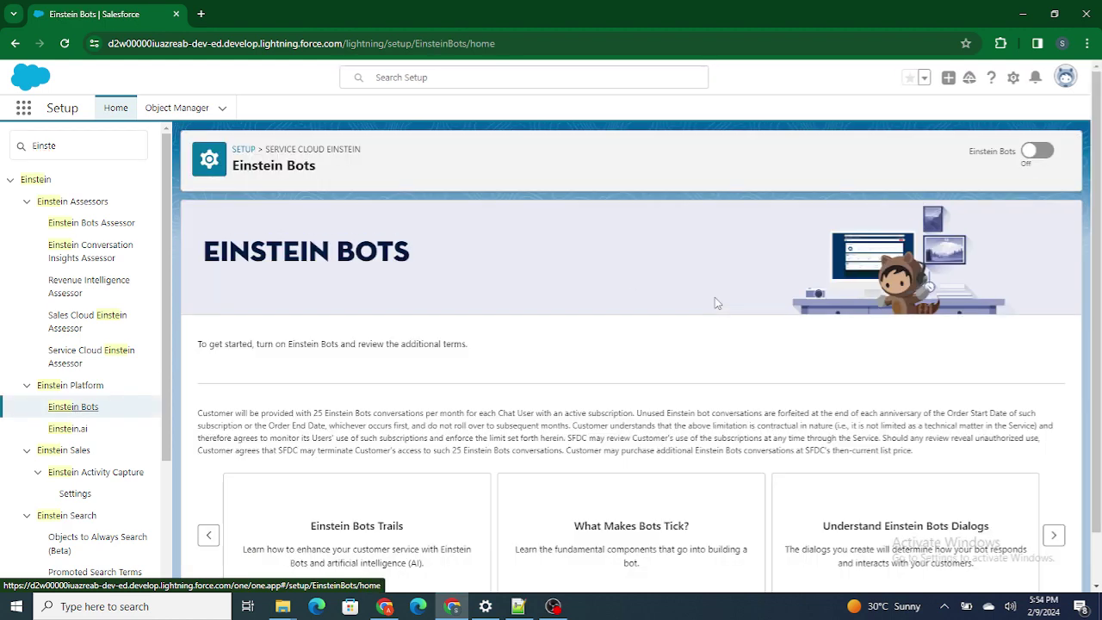
# Turn on Einstein Bots and accept the Try Einstein terms as authorized by the company.
pyautogui.click(1030, 150)
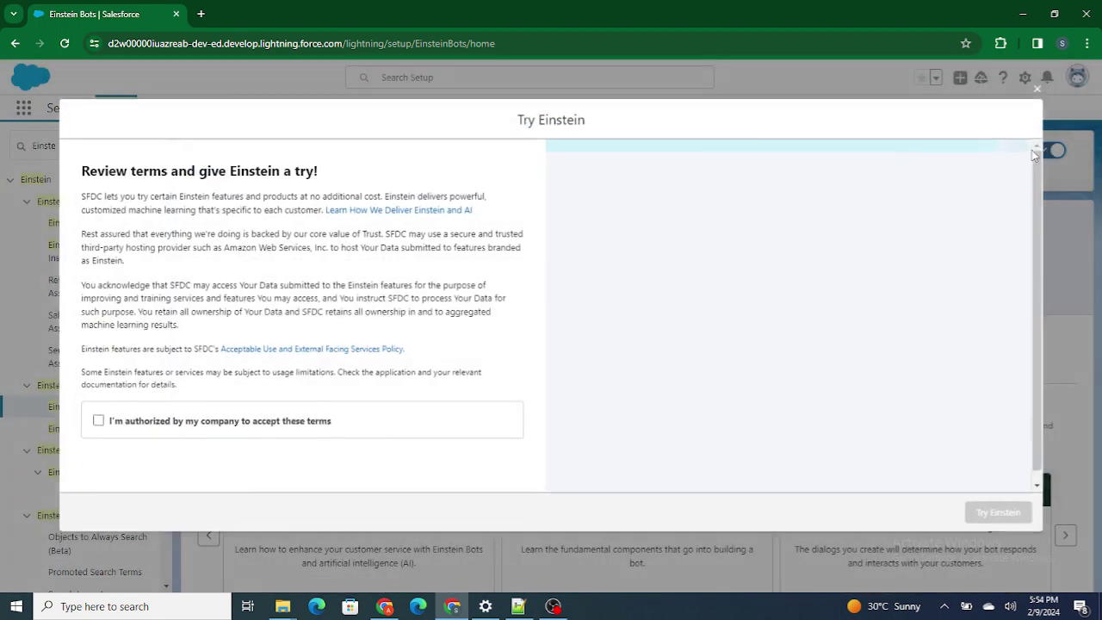
pyautogui.click(176, 430)
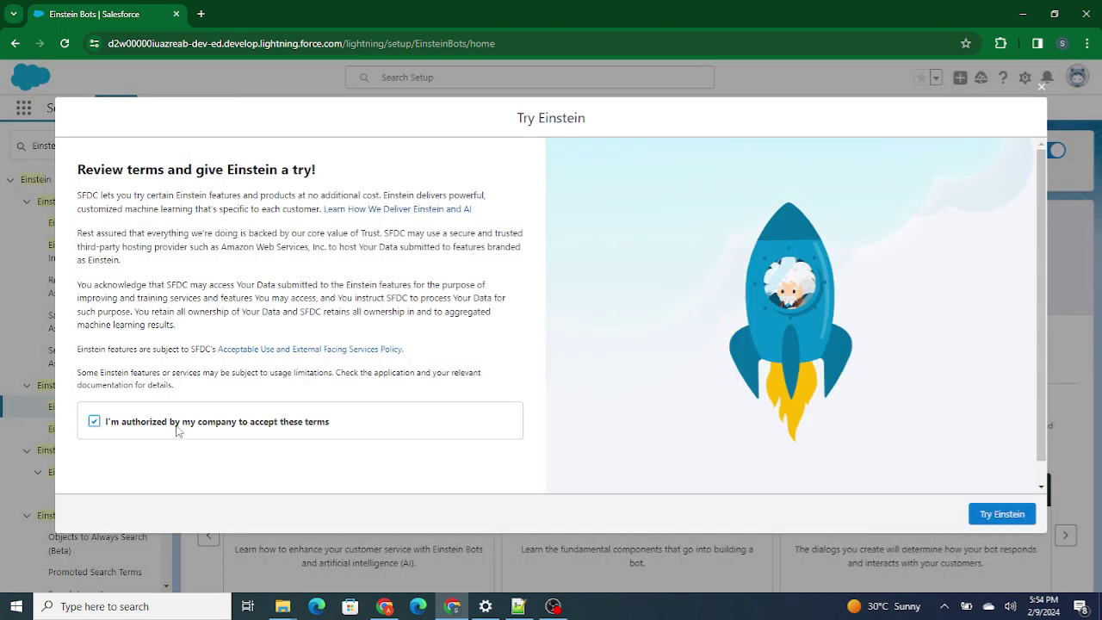
pyautogui.click(1000, 514)
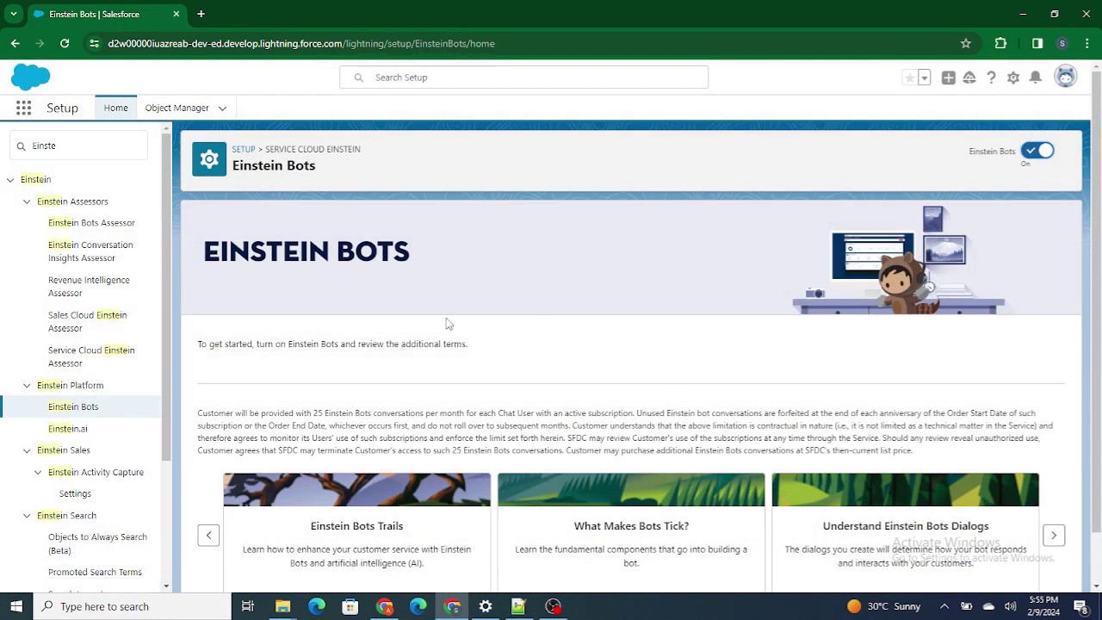
# Start creating a new bot of type Standard Bot, using the Start from Scratch option.
pyautogui.scroll(-1, 448, 321)
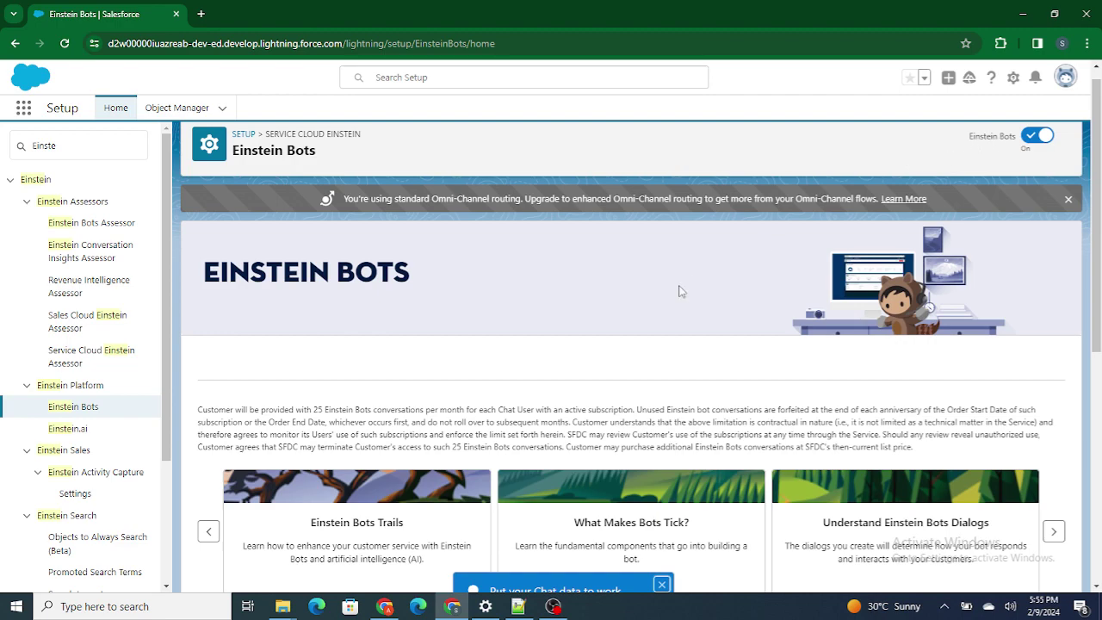
pyautogui.scroll(-5, 683, 292)
pyautogui.click(661, 174)
pyautogui.scroll(-5, 594, 465)
pyautogui.click(605, 550)
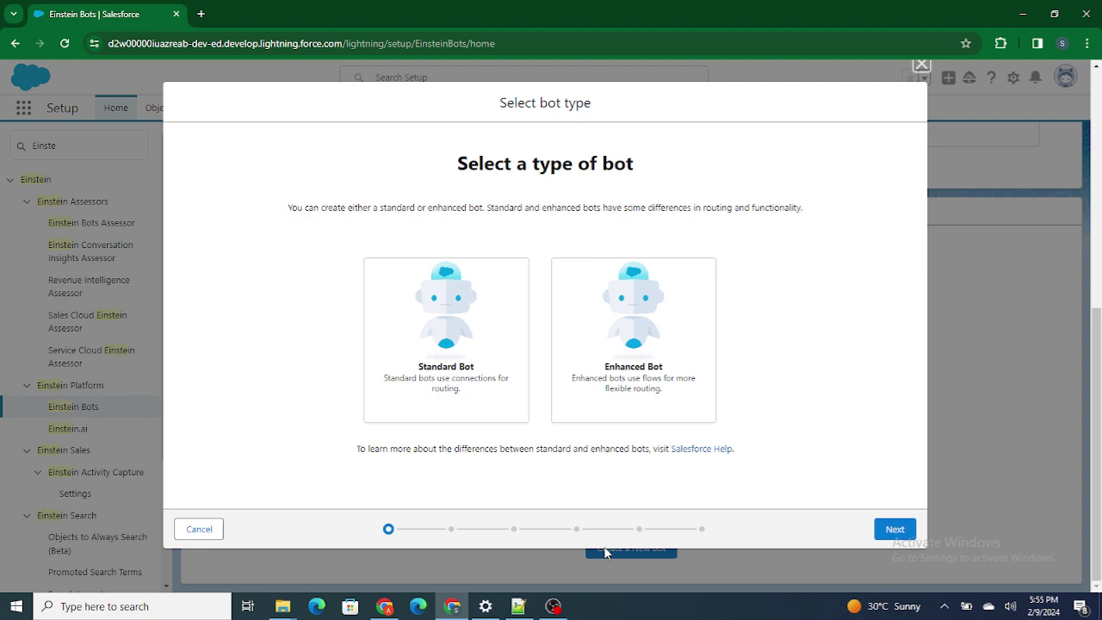
pyautogui.click(400, 365)
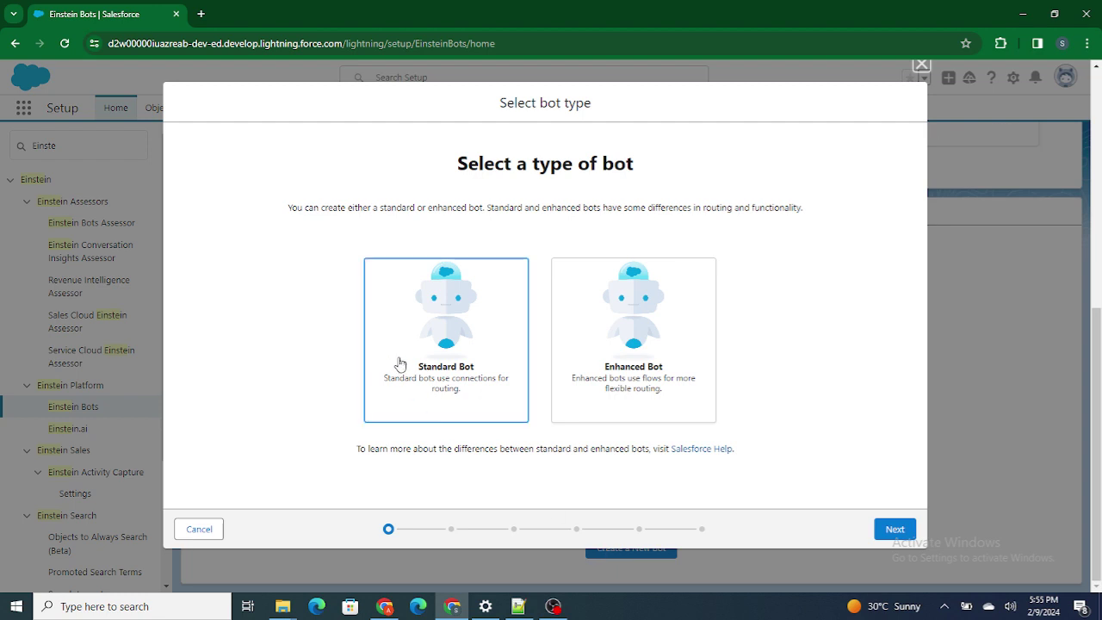
pyautogui.click(899, 534)
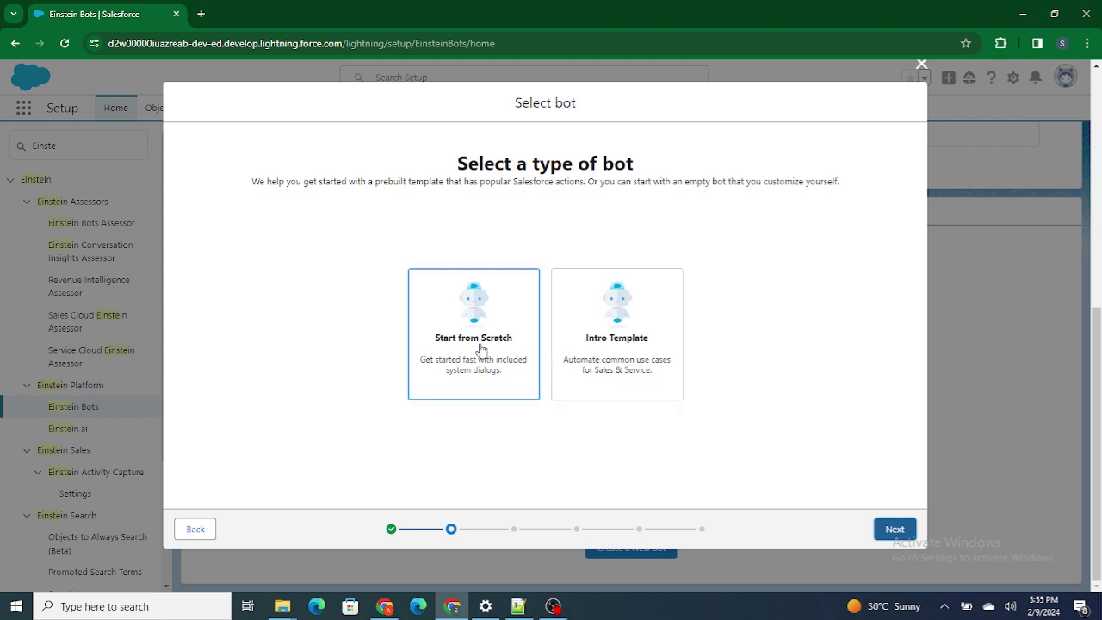
pyautogui.click(893, 528)
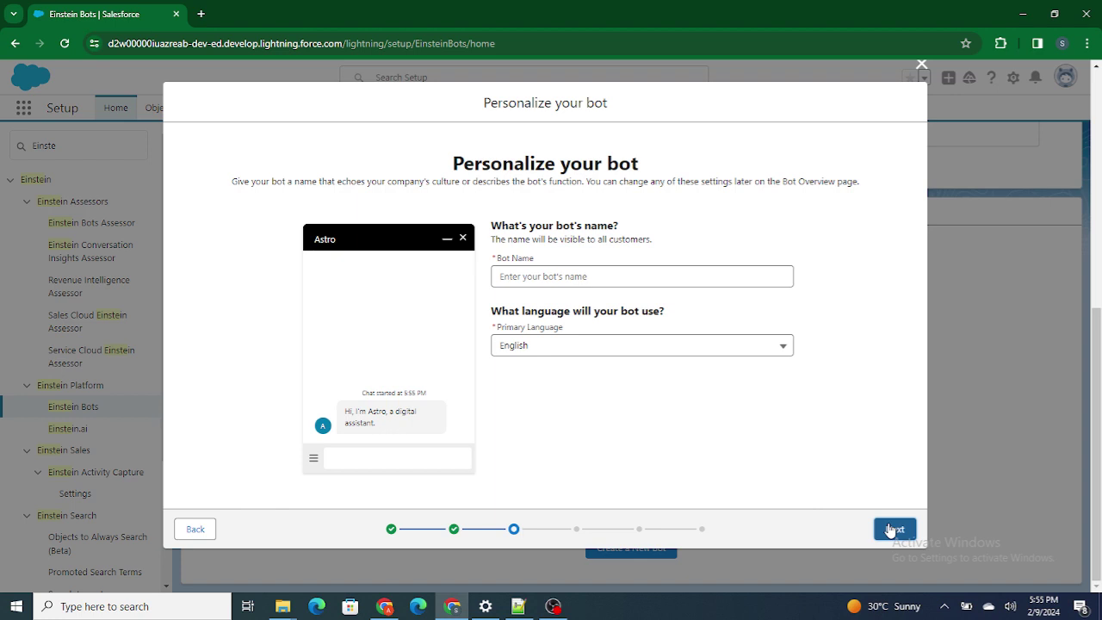
# Name the bot Jarvis, keep English as its primary language and continue to the greeting setup.
pyautogui.click(508, 272)
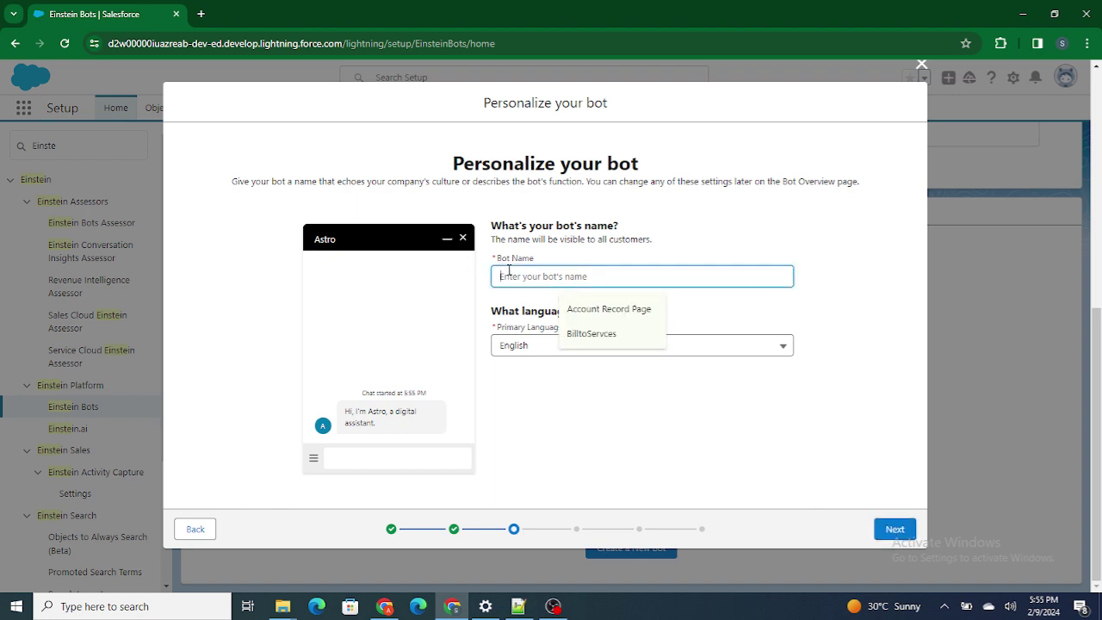
pyautogui.write('Jarvis')
pyautogui.click(725, 192)
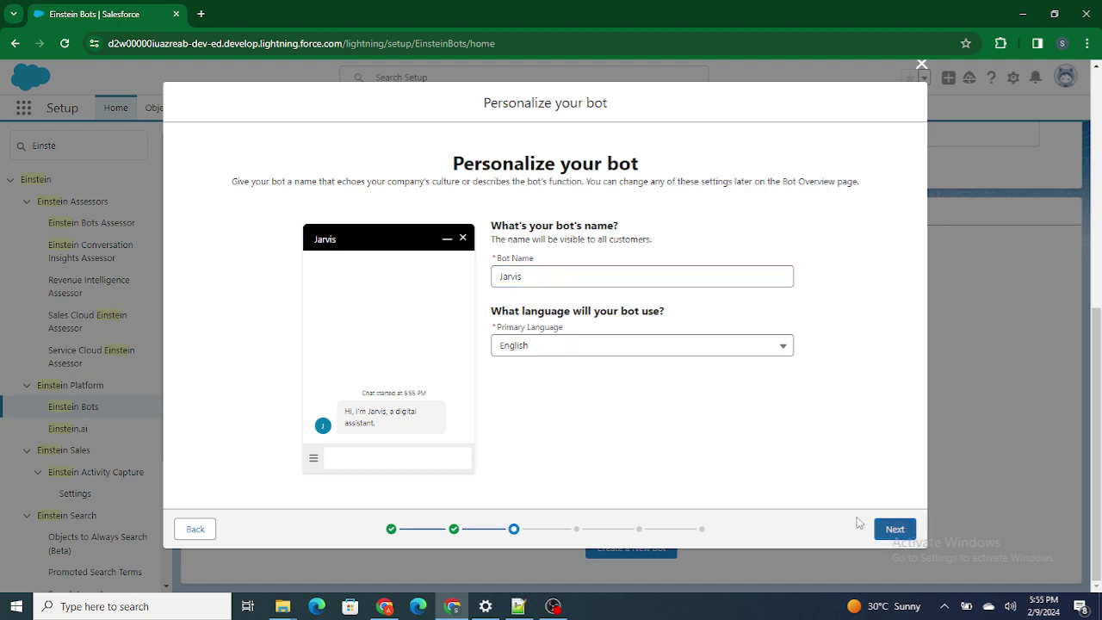
pyautogui.click(897, 533)
# Examine the bot's default welcome message and the three empty menu item fields.
pyautogui.moveTo(488, 248); pyautogui.dragTo(446, 269)
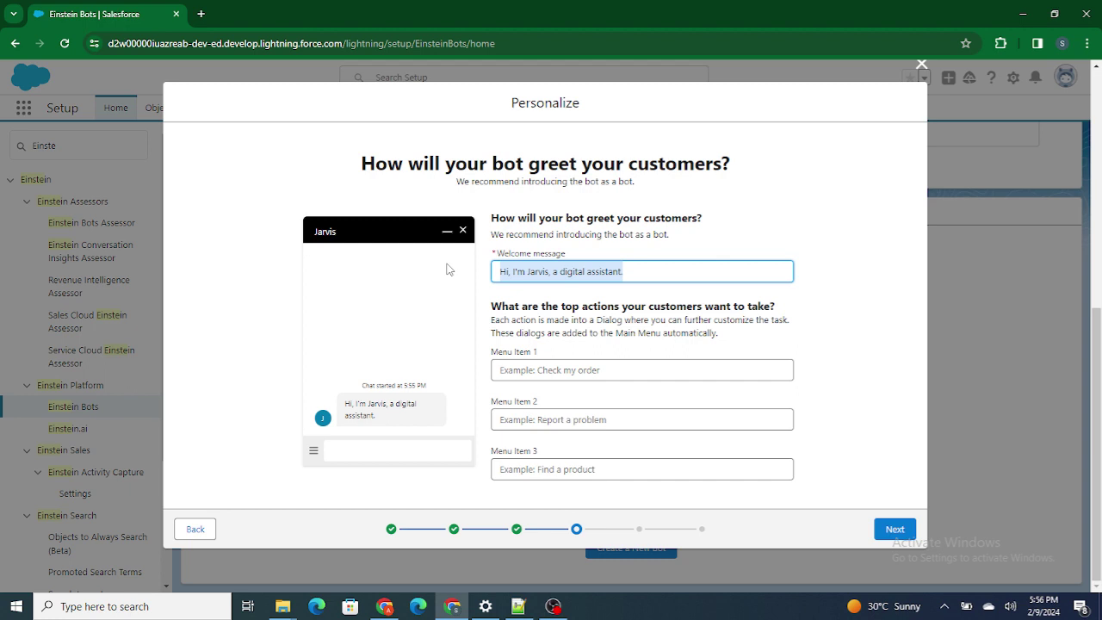
pyautogui.click(544, 353)
pyautogui.moveTo(544, 353); pyautogui.dragTo(510, 356)
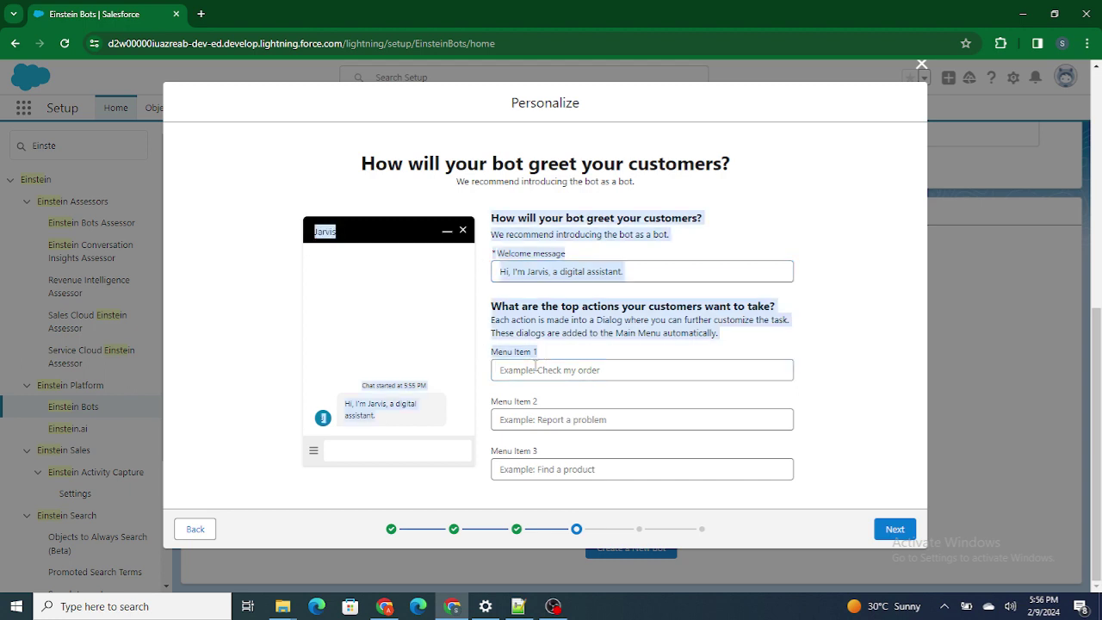
pyautogui.click(566, 395)
pyautogui.click(564, 365)
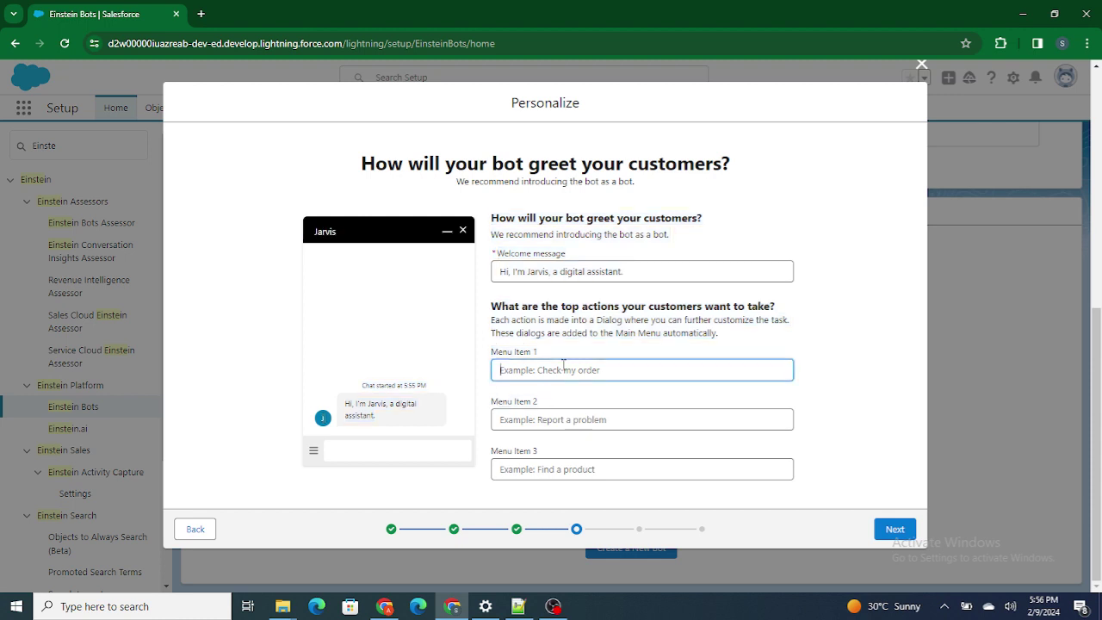
pyautogui.click(585, 422)
pyautogui.click(619, 469)
pyautogui.click(864, 348)
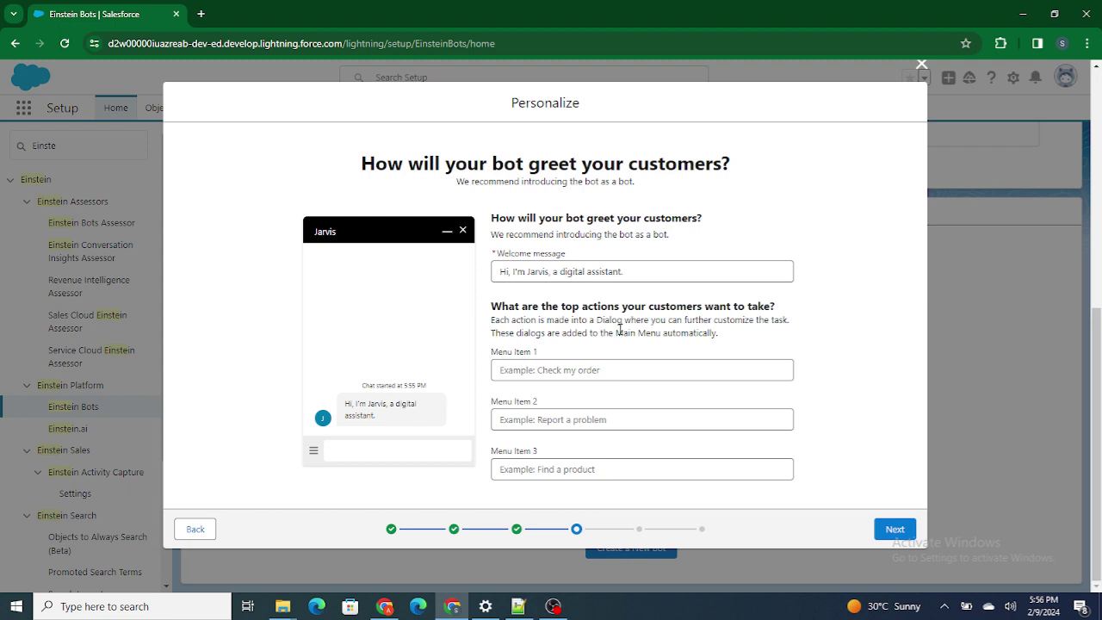
pyautogui.tripleClick(651, 274)
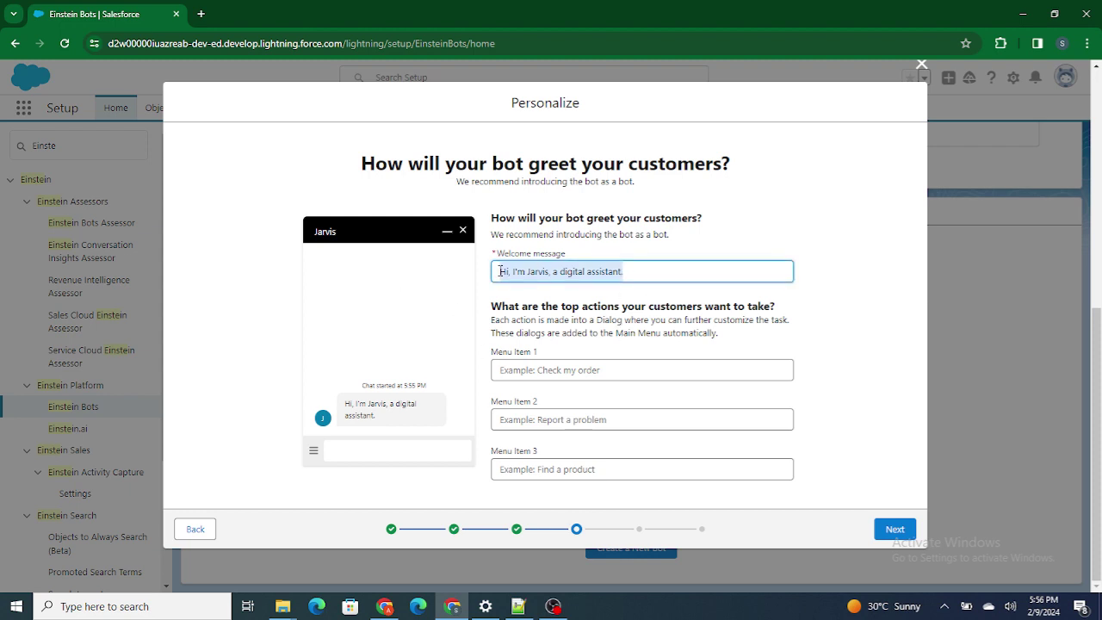
pyautogui.click(876, 249)
# Finish creating the bot with the default greeting, no menu items and no linked deployment.
pyautogui.click(895, 532)
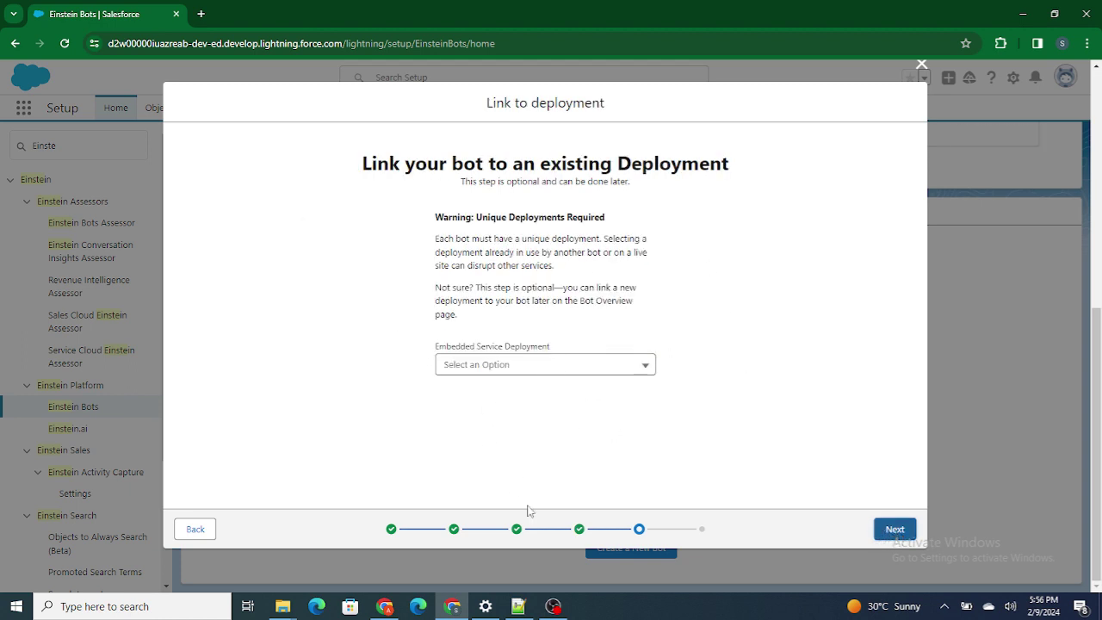
pyautogui.click(892, 530)
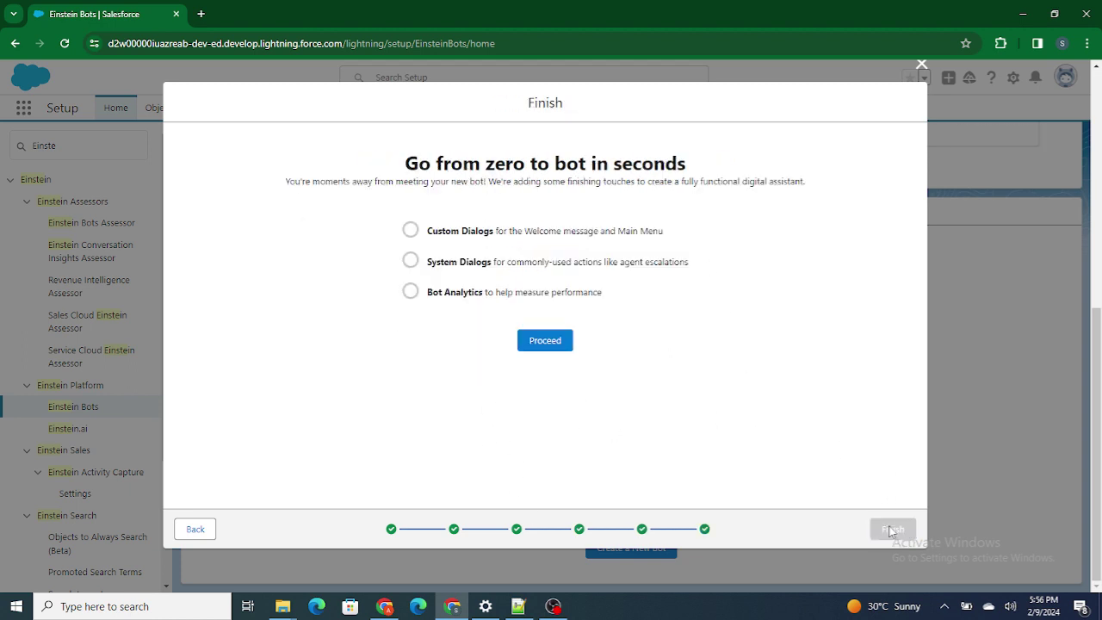
pyautogui.click(541, 341)
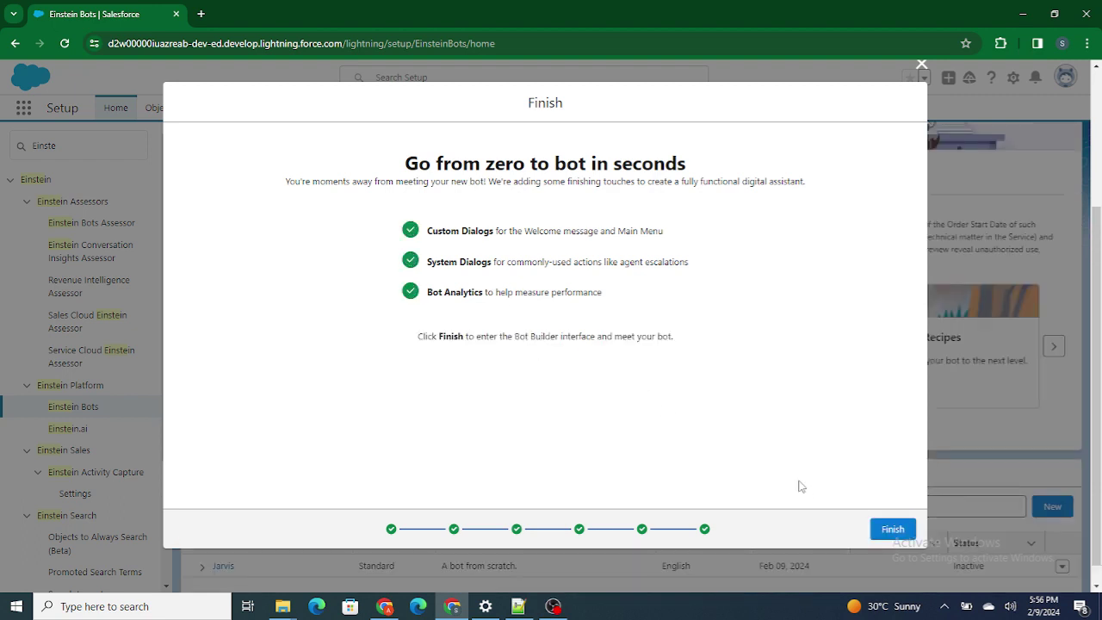
pyautogui.click(902, 531)
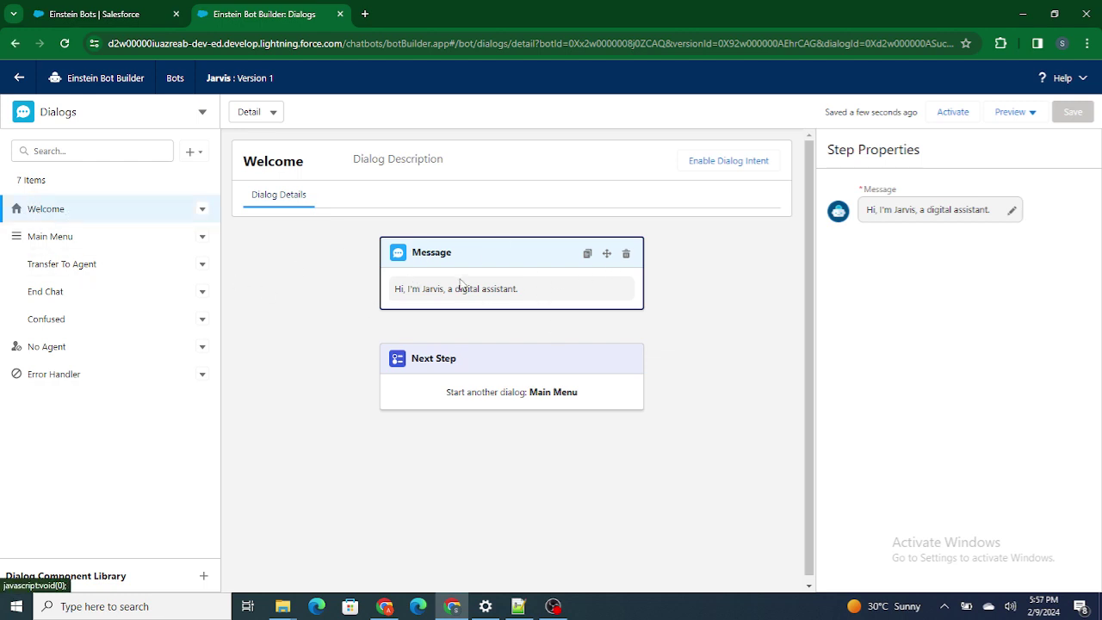
# Examine the Welcome dialog's greeting message and the properties of its Next Step component.
pyautogui.moveTo(395, 289); pyautogui.dragTo(507, 296)
pyautogui.click(1014, 209)
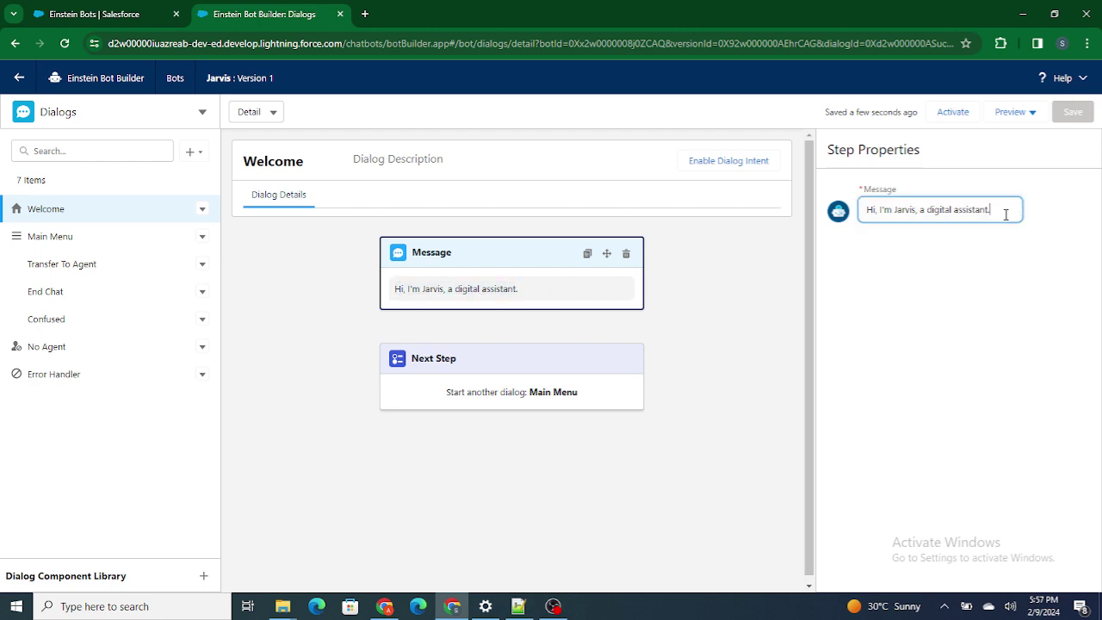
pyautogui.click(765, 305)
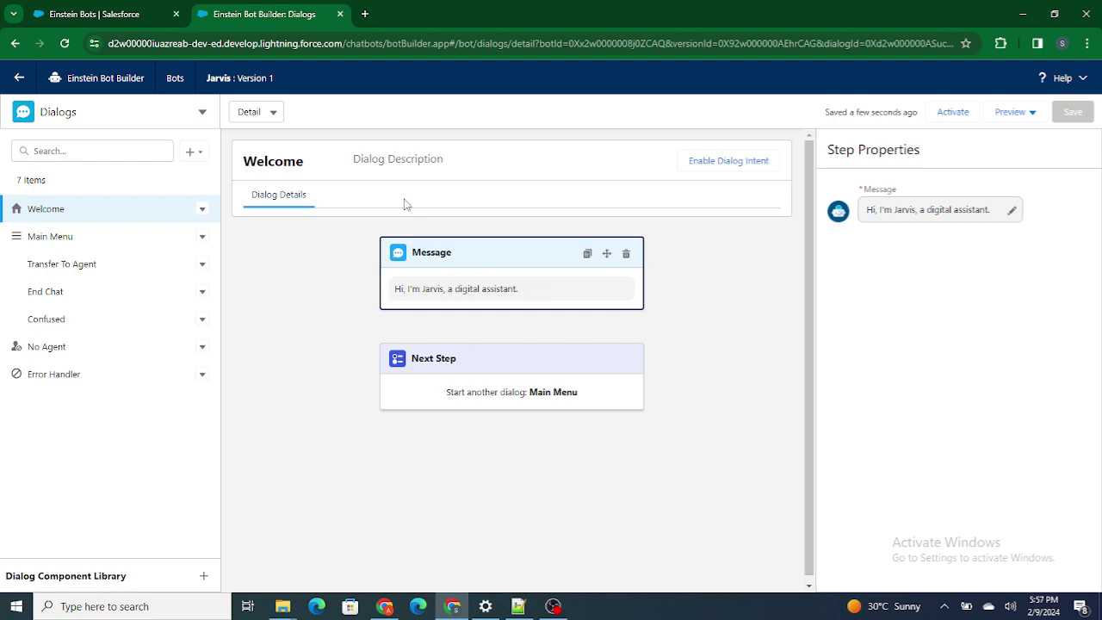
pyautogui.click(549, 377)
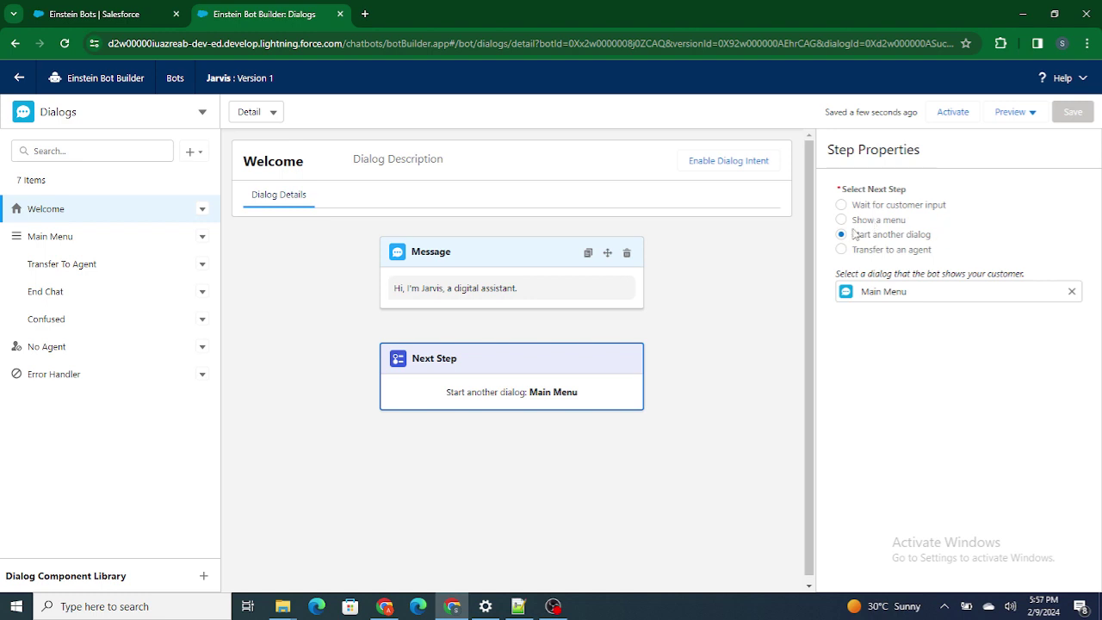
pyautogui.moveTo(955, 241); pyautogui.dragTo(860, 239)
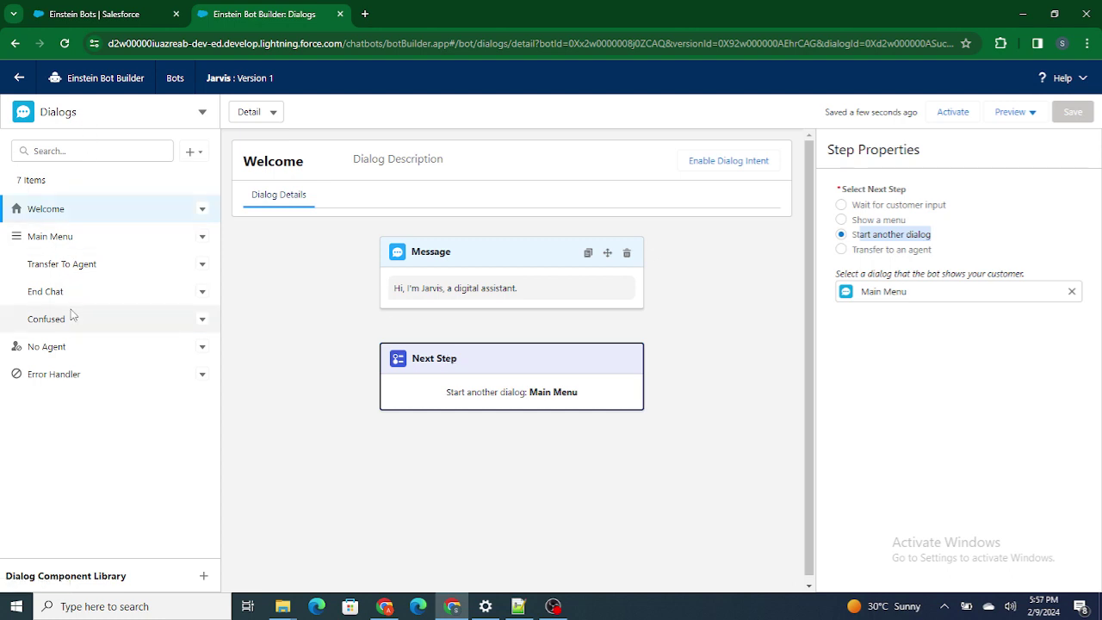
pyautogui.click(563, 387)
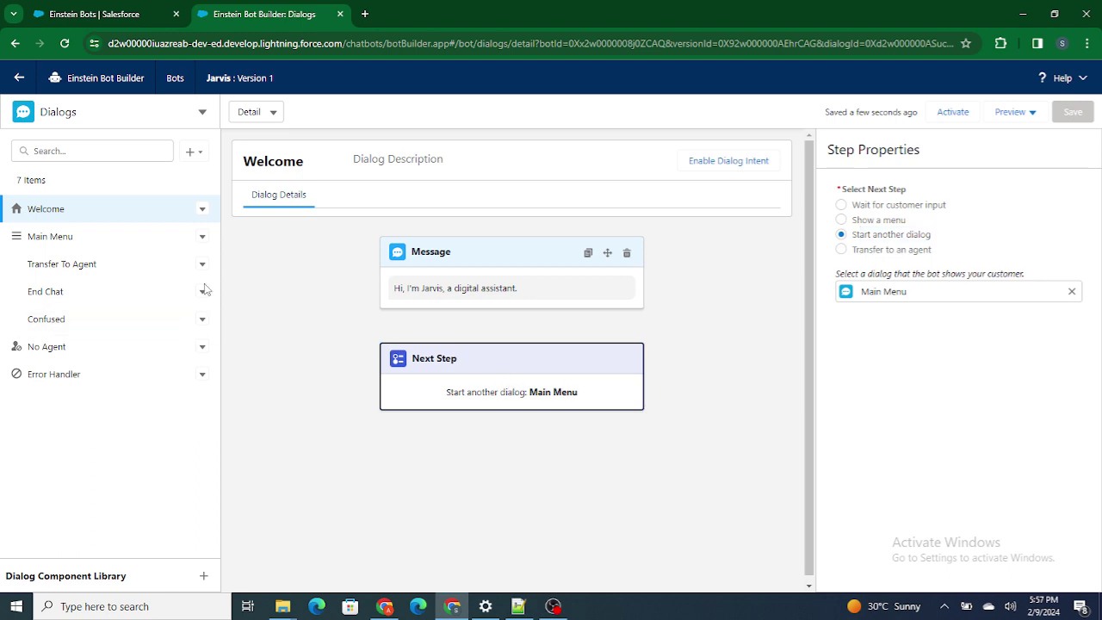
# View the Main Menu dialog and return to the Welcome dialog to review its message and next step.
pyautogui.click(88, 248)
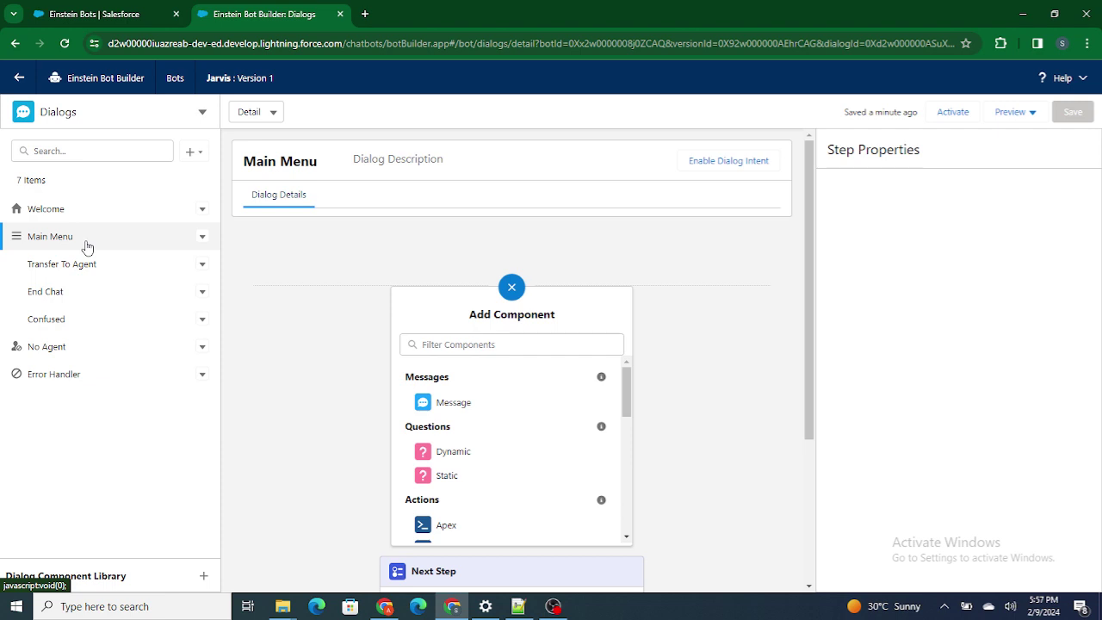
pyautogui.click(50, 210)
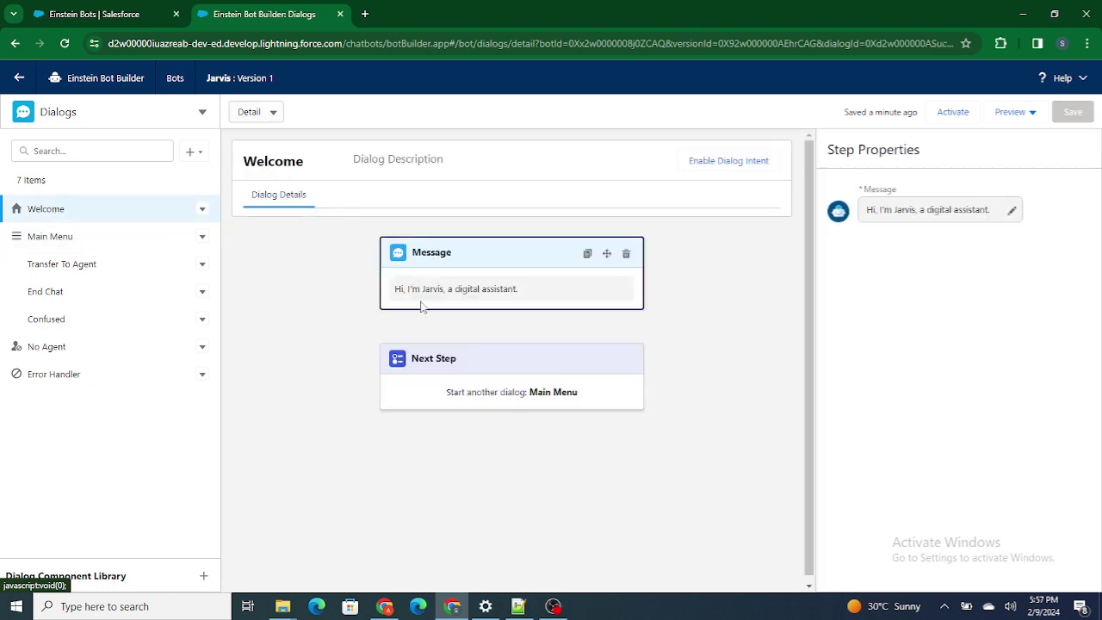
pyautogui.moveTo(396, 291); pyautogui.dragTo(520, 292)
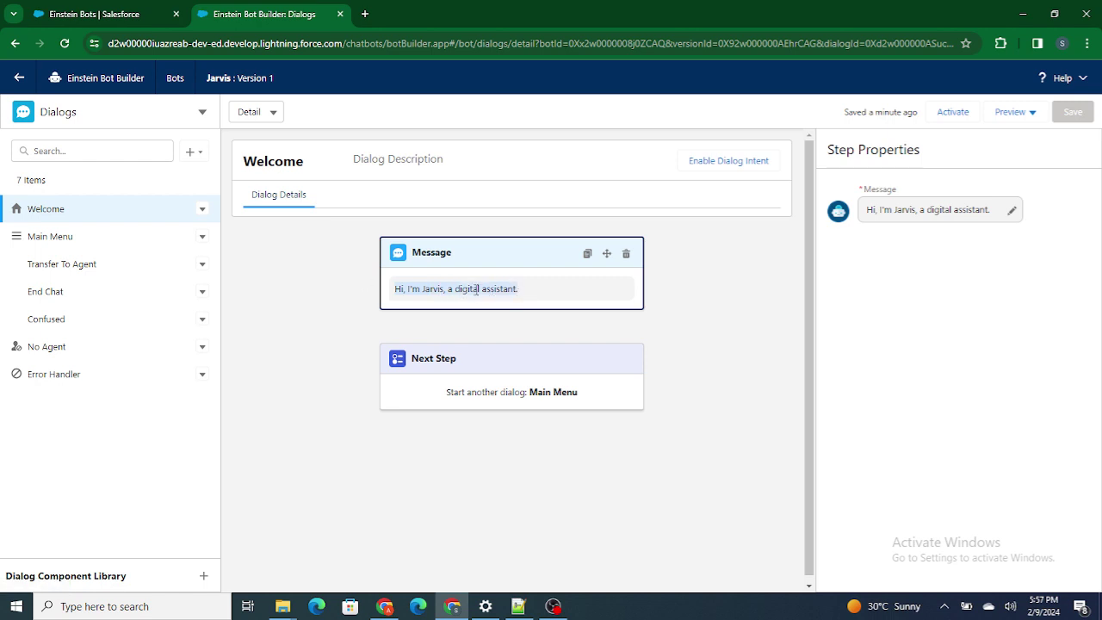
pyautogui.click(350, 304)
pyautogui.click(584, 396)
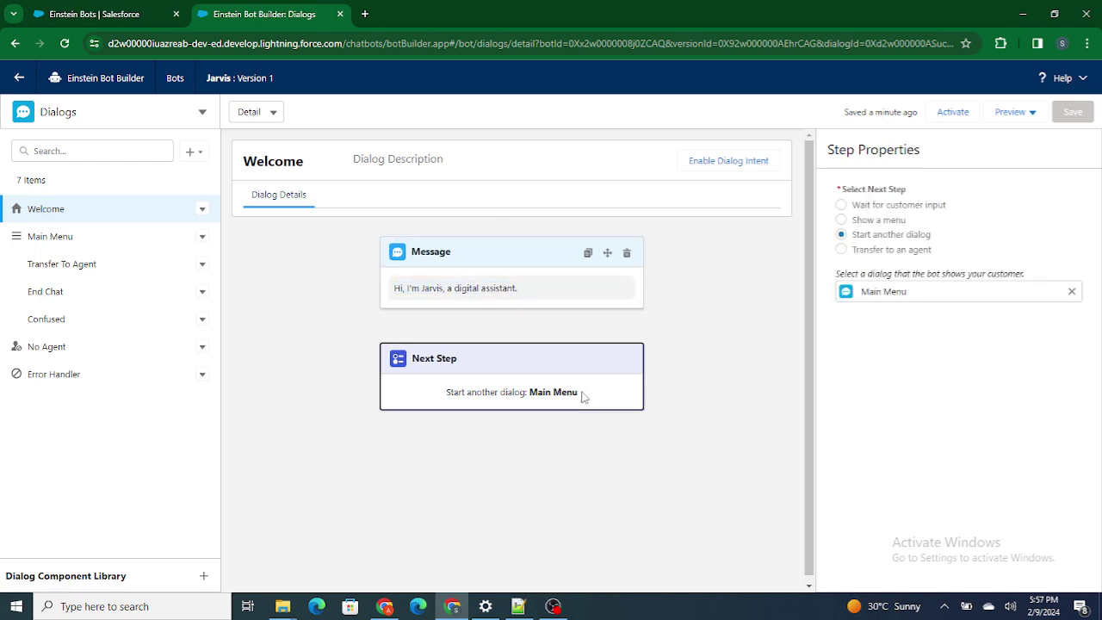
pyautogui.moveTo(445, 395); pyautogui.dragTo(576, 386)
# Try Wait for customer input and Show a menu as the Welcome dialog's next step, and switch back to Start another dialog.
pyautogui.click(846, 208)
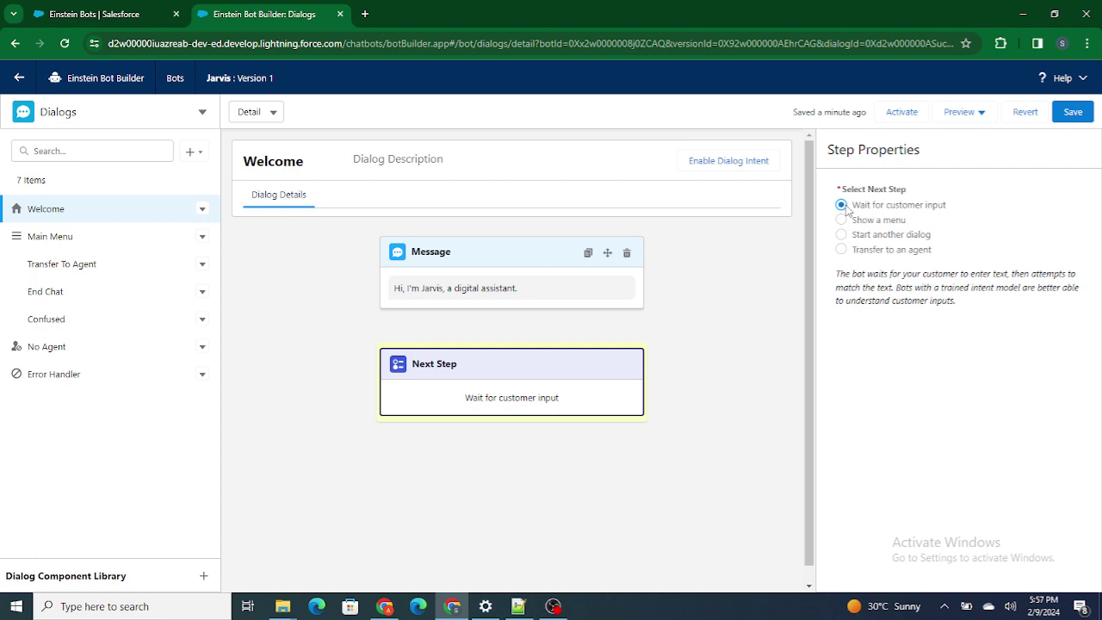
pyautogui.click(870, 220)
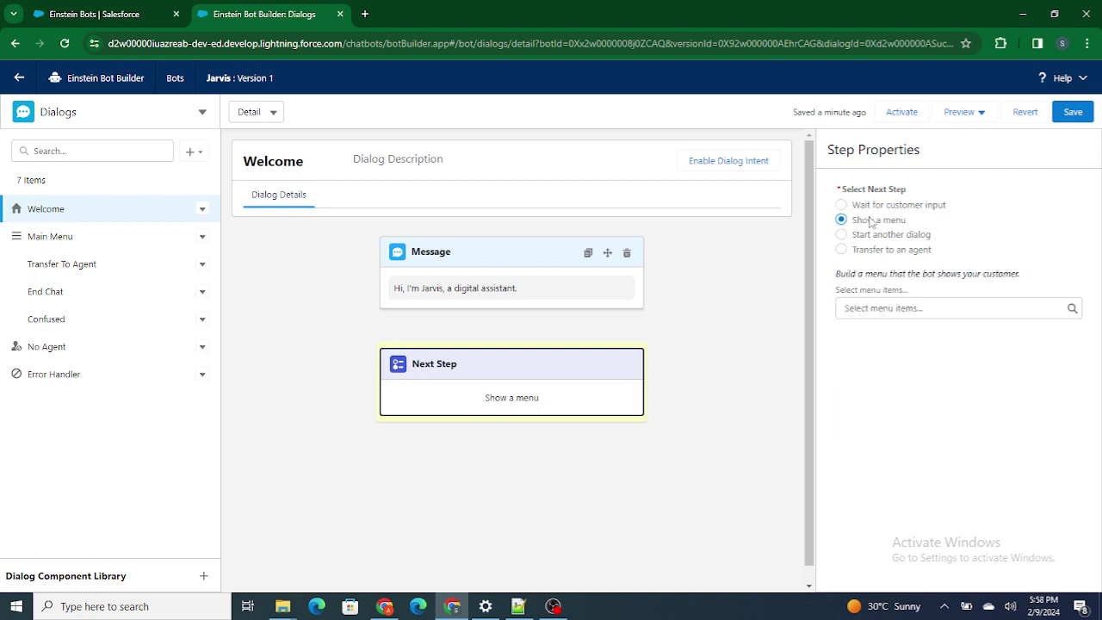
pyautogui.click(932, 310)
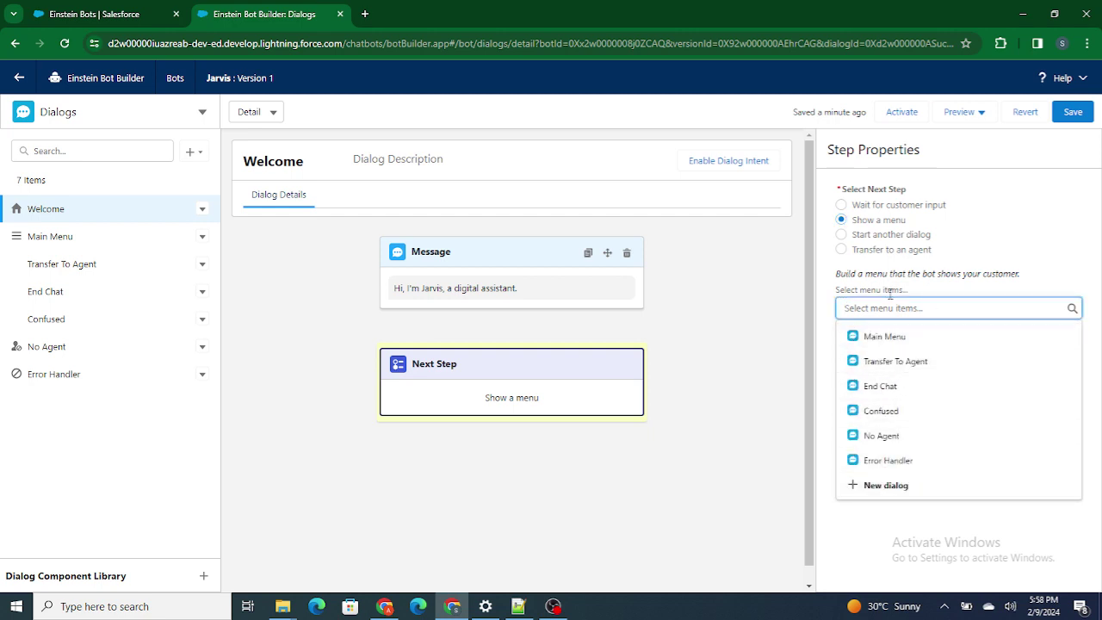
pyautogui.click(919, 238)
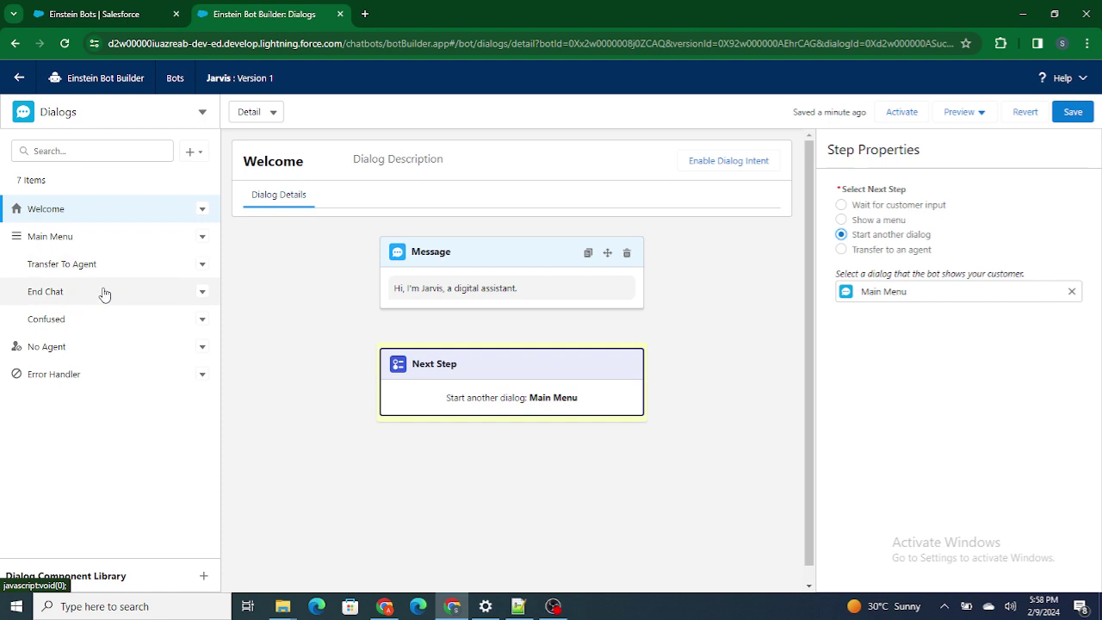
# Create a new dialog named "This is Test Dialog" as the dialog that the Welcome dialog's next step starts.
pyautogui.click(1071, 291)
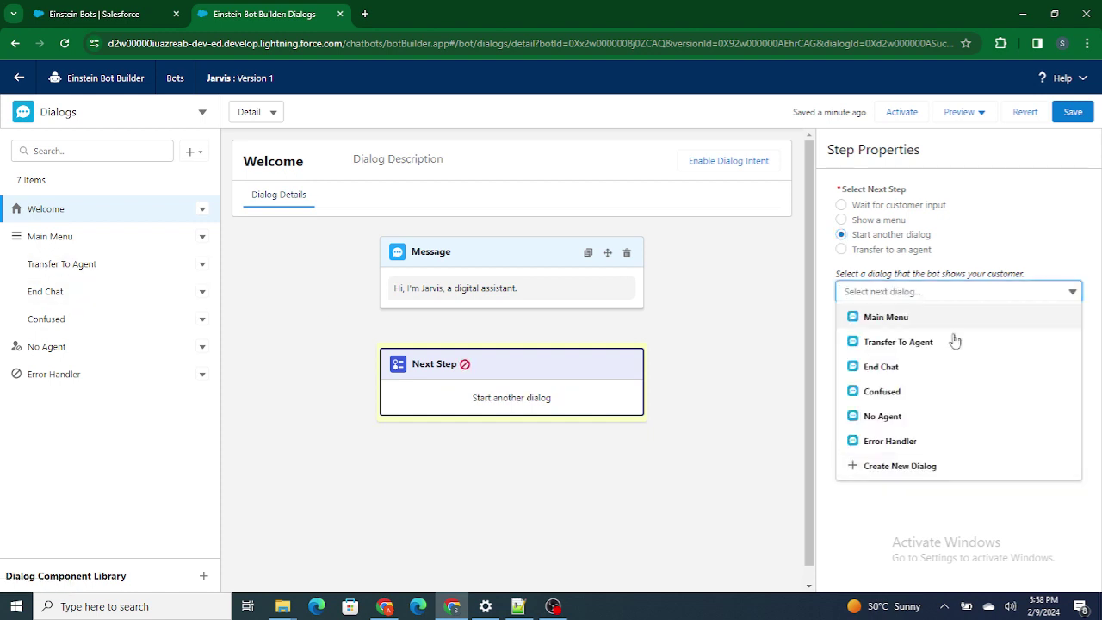
pyautogui.click(915, 459)
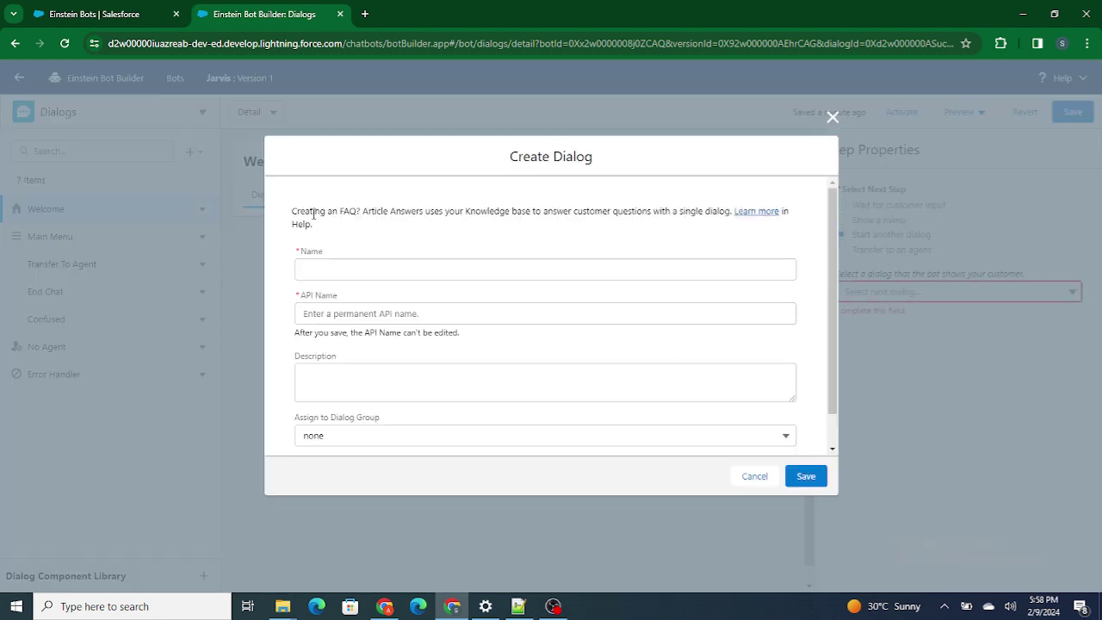
pyautogui.click(331, 261)
pyautogui.write('Thi')
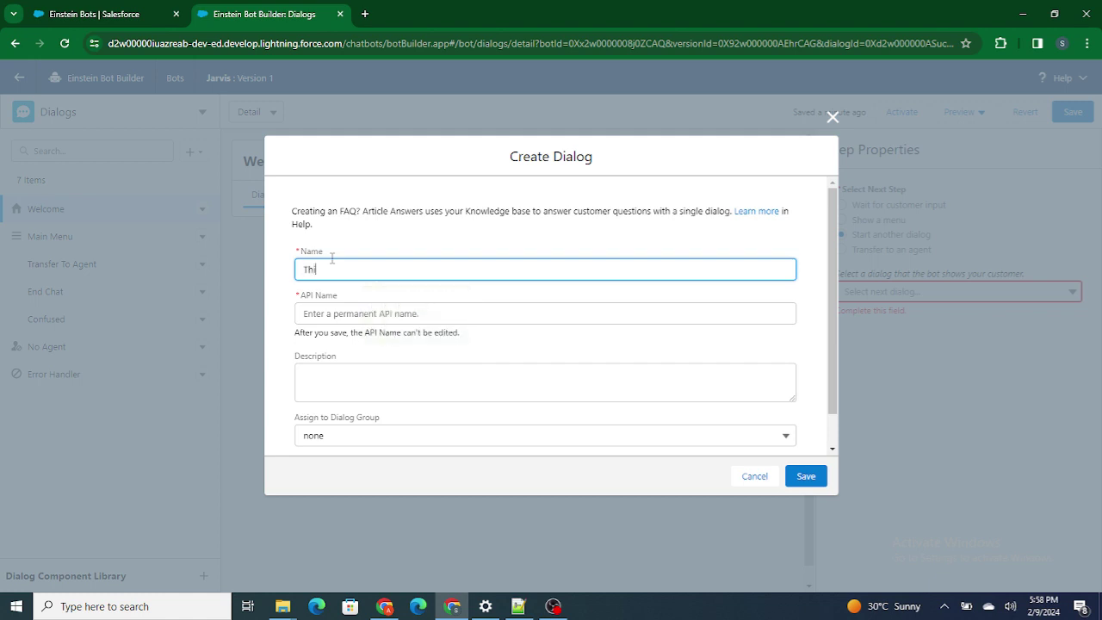
pyautogui.write('s is Test Dialog')
pyautogui.click(406, 226)
pyautogui.click(800, 476)
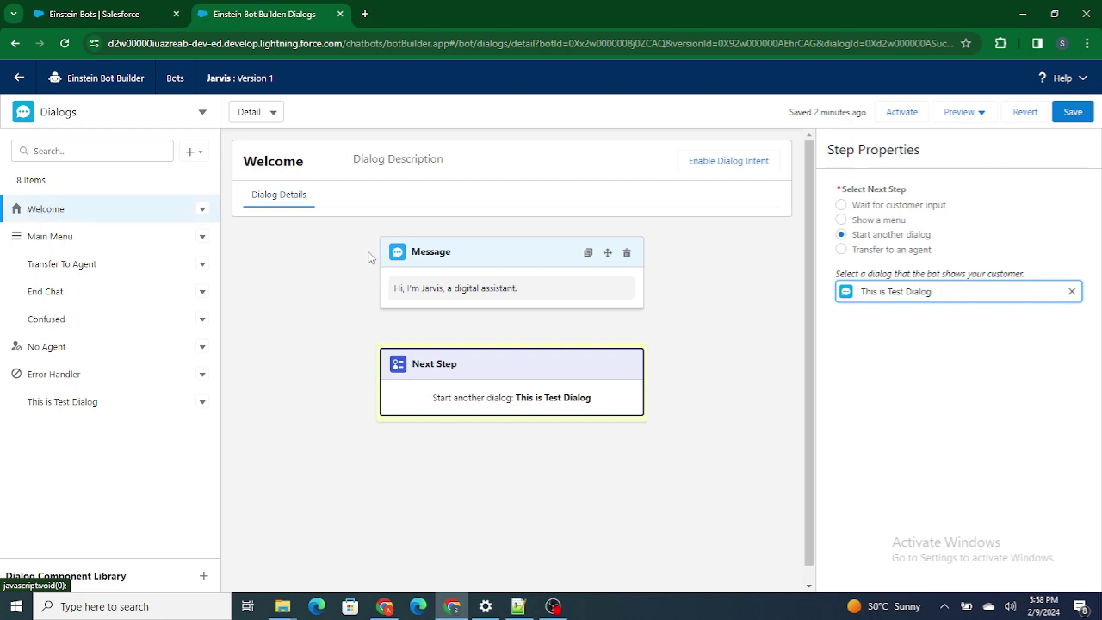
# Review the Welcome dialog's message and next step, and try to open This is Test Dialog without abandoning the unsaved changes.
pyautogui.click(392, 285)
pyautogui.click(506, 400)
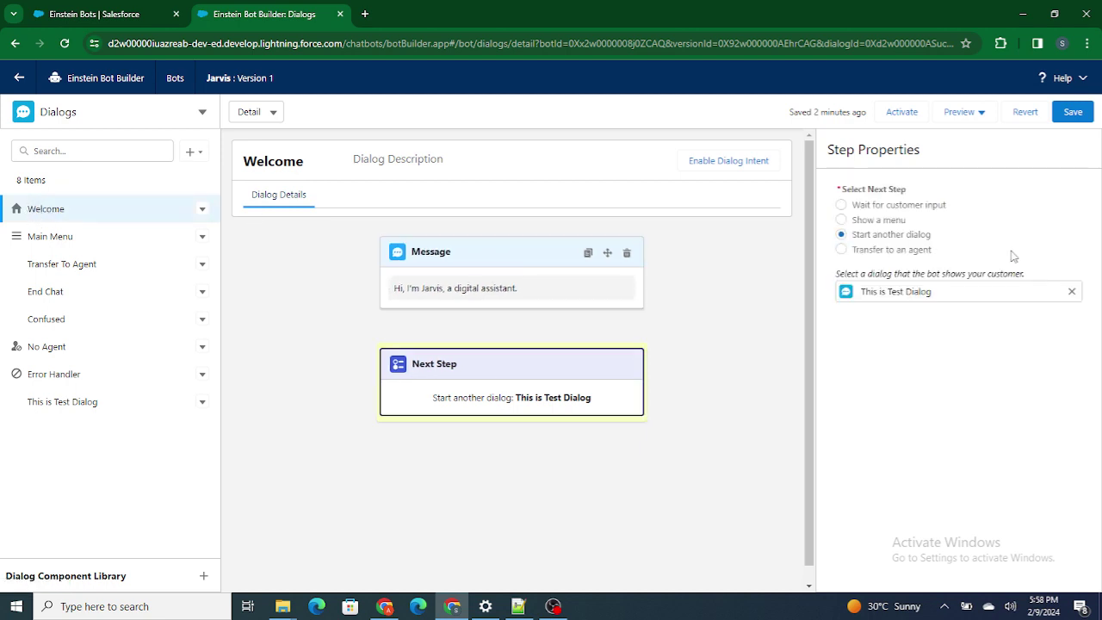
pyautogui.click(953, 286)
pyautogui.moveTo(954, 286); pyautogui.dragTo(862, 289)
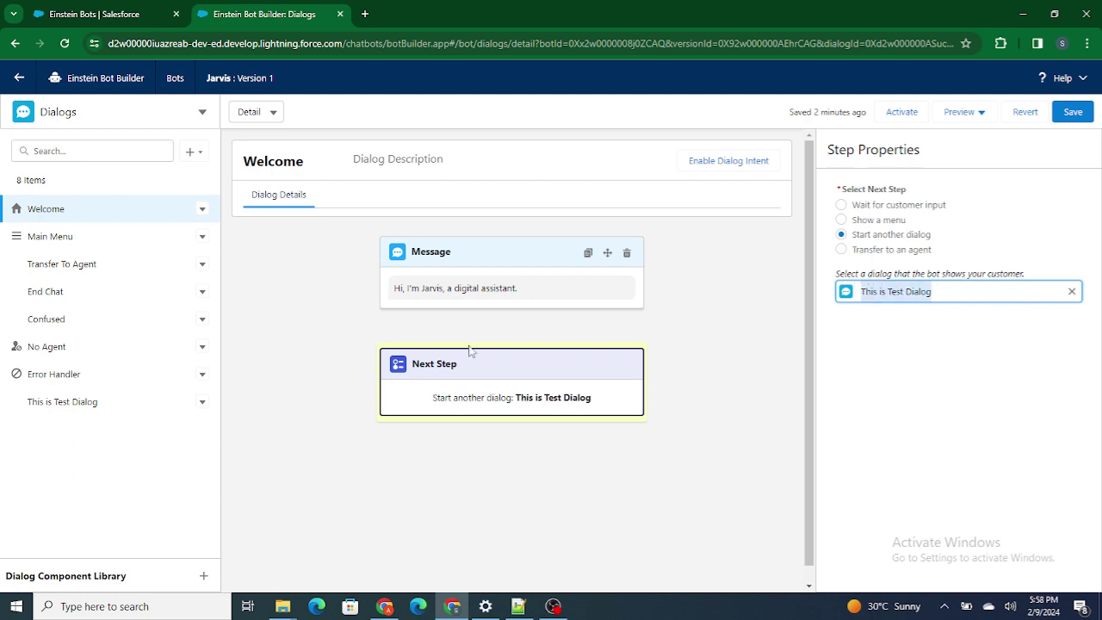
pyautogui.click(63, 401)
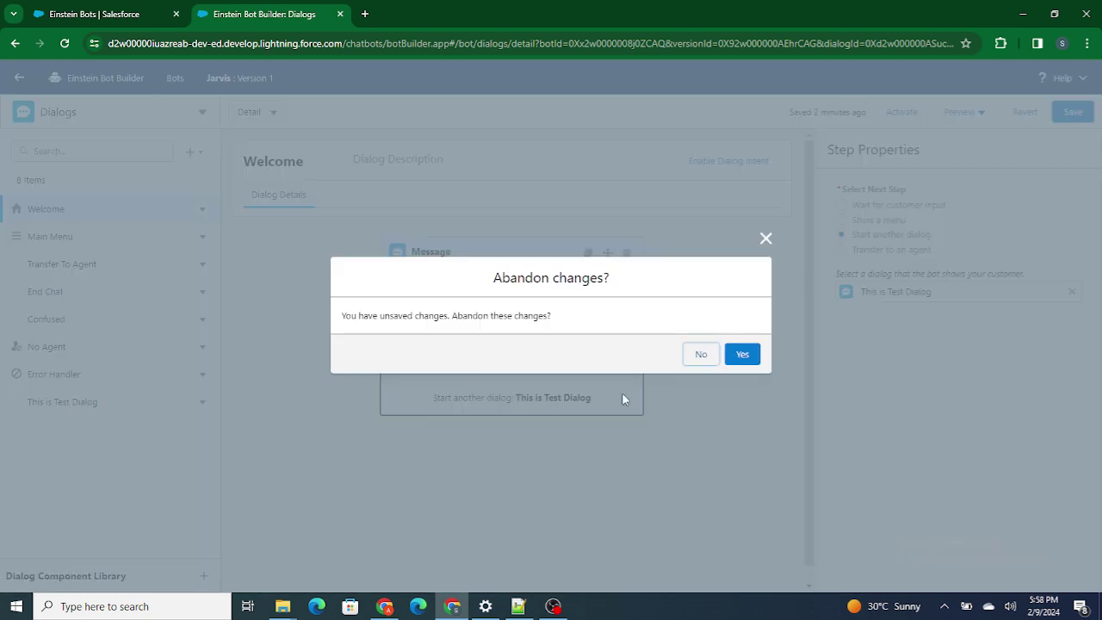
pyautogui.click(702, 354)
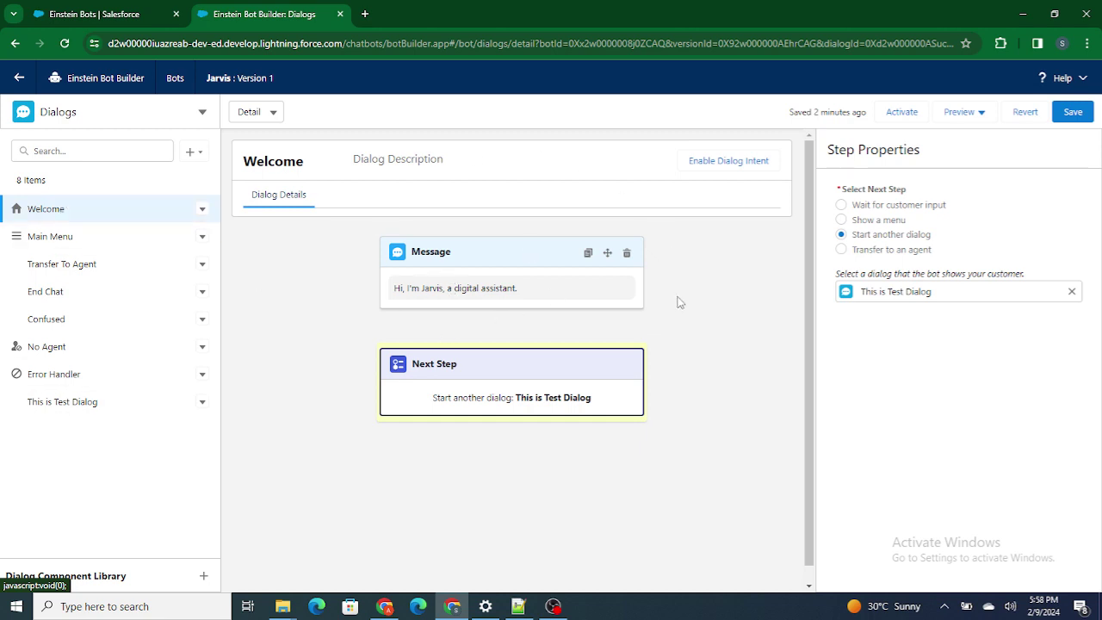
pyautogui.moveTo(514, 396); pyautogui.dragTo(592, 397)
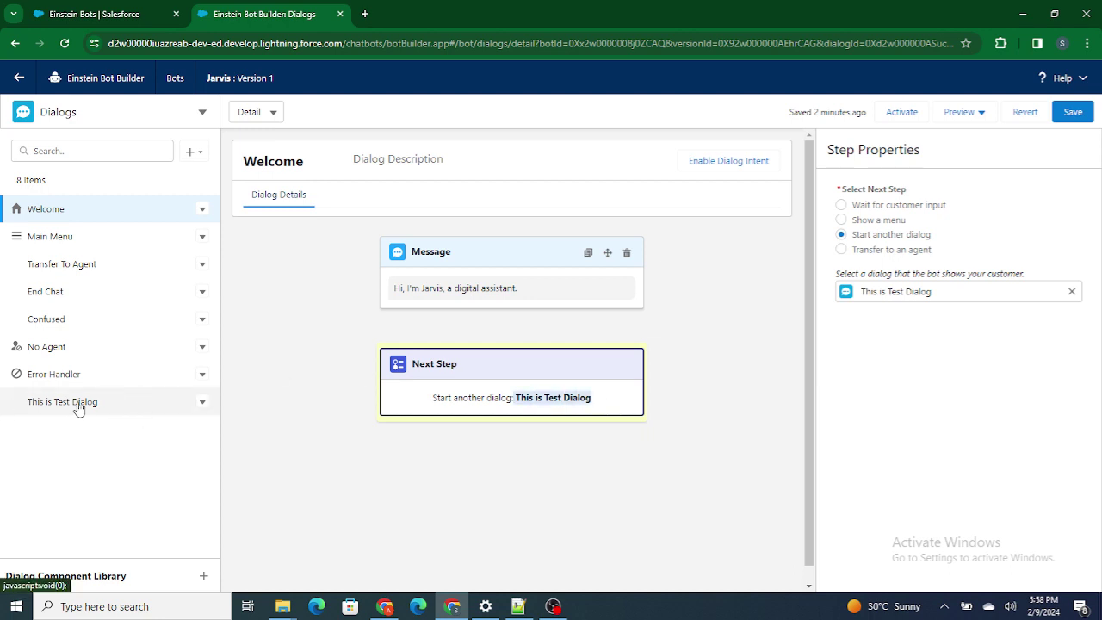
# Try Transfer to an agent as the Welcome dialog's next step, and abandon the unsaved changes by switching to the Main Menu dialog.
pyautogui.click(911, 250)
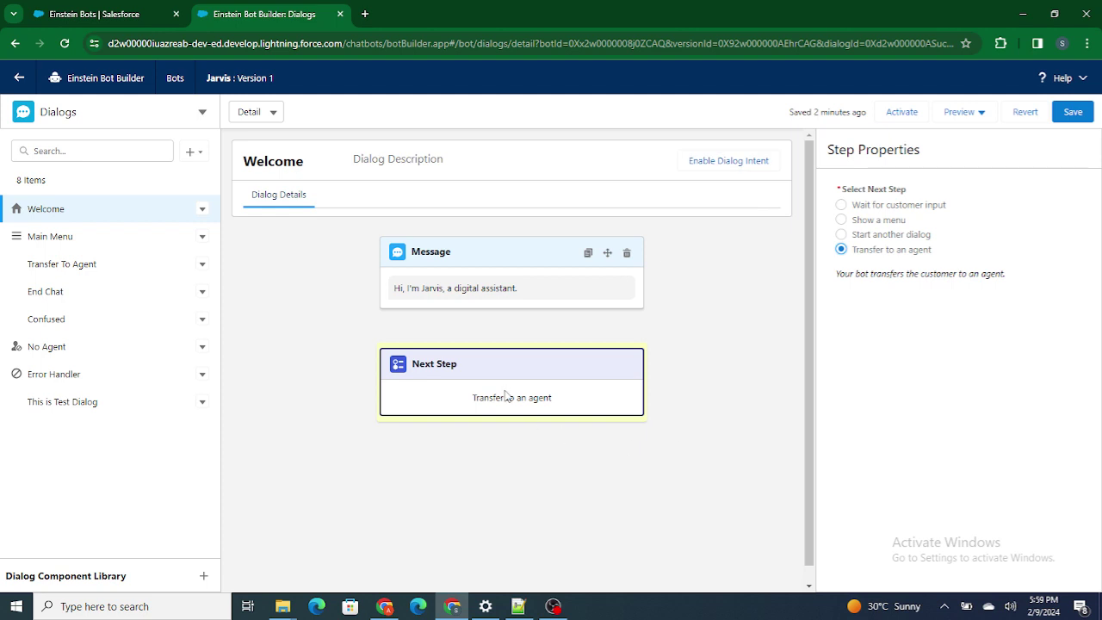
pyautogui.click(434, 266)
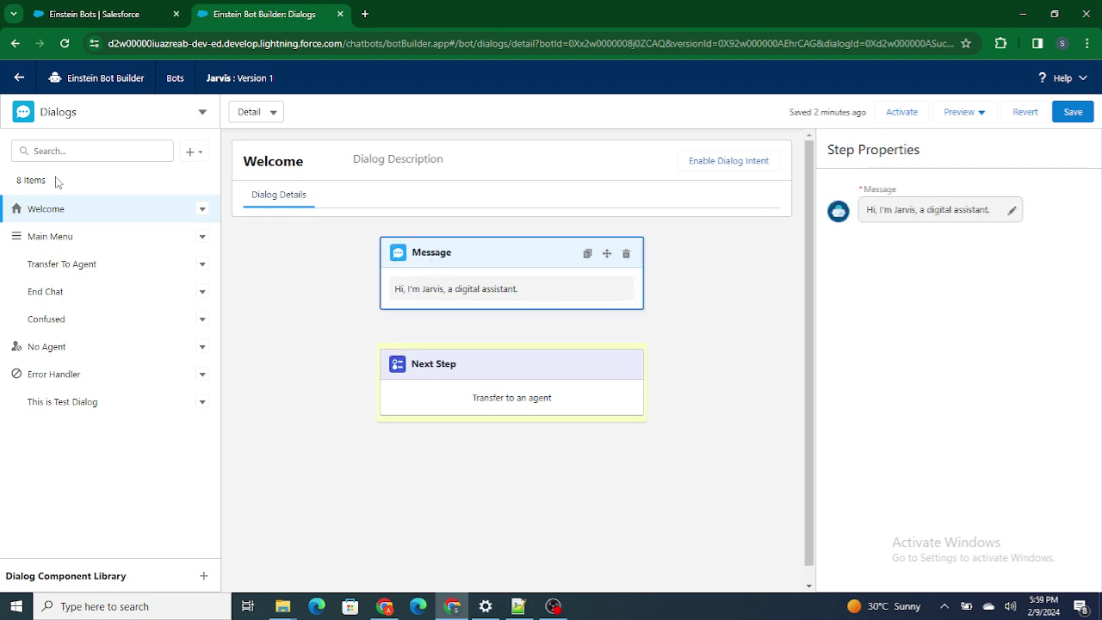
pyautogui.click(37, 236)
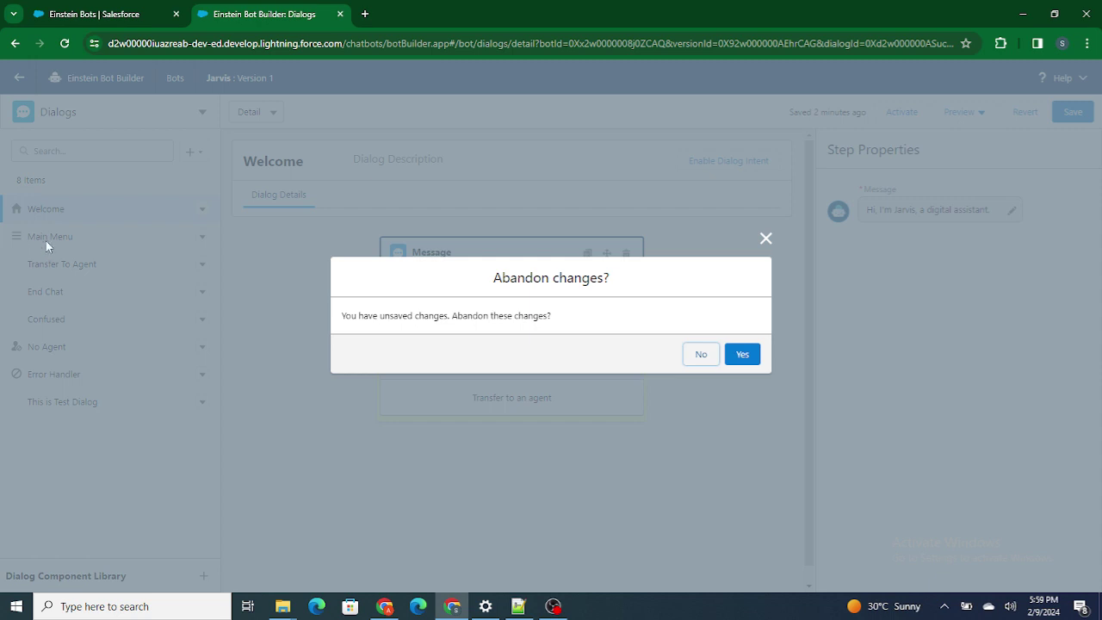
pyautogui.click(740, 354)
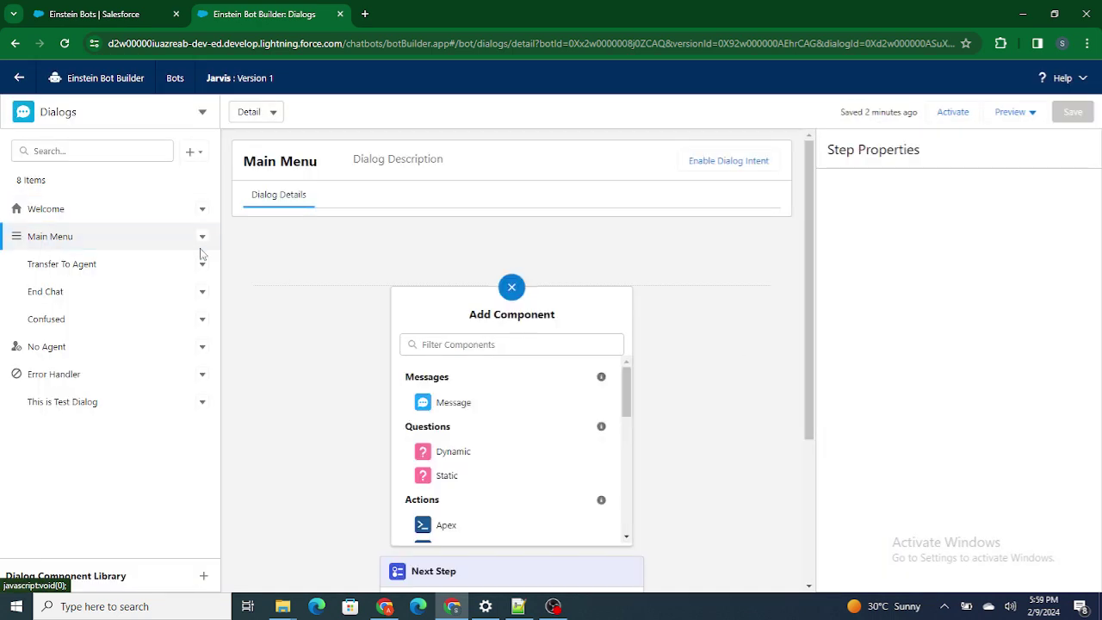
# Check the Welcome dialog's message and Next Step component, and return to the Main Menu dialog.
pyautogui.click(51, 209)
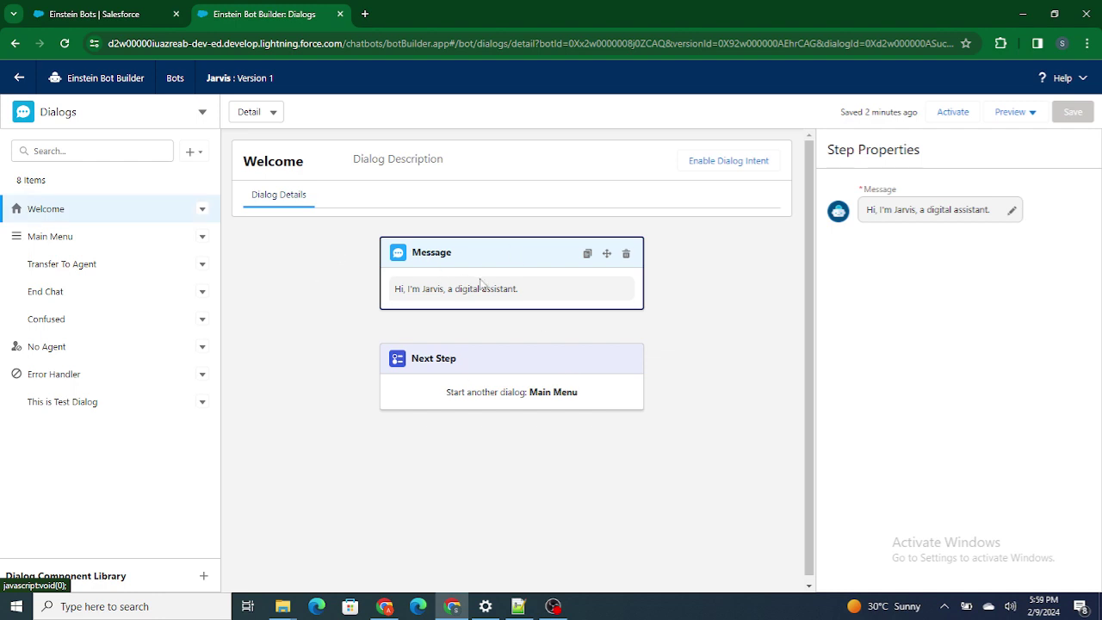
pyautogui.click(514, 381)
pyautogui.click(76, 242)
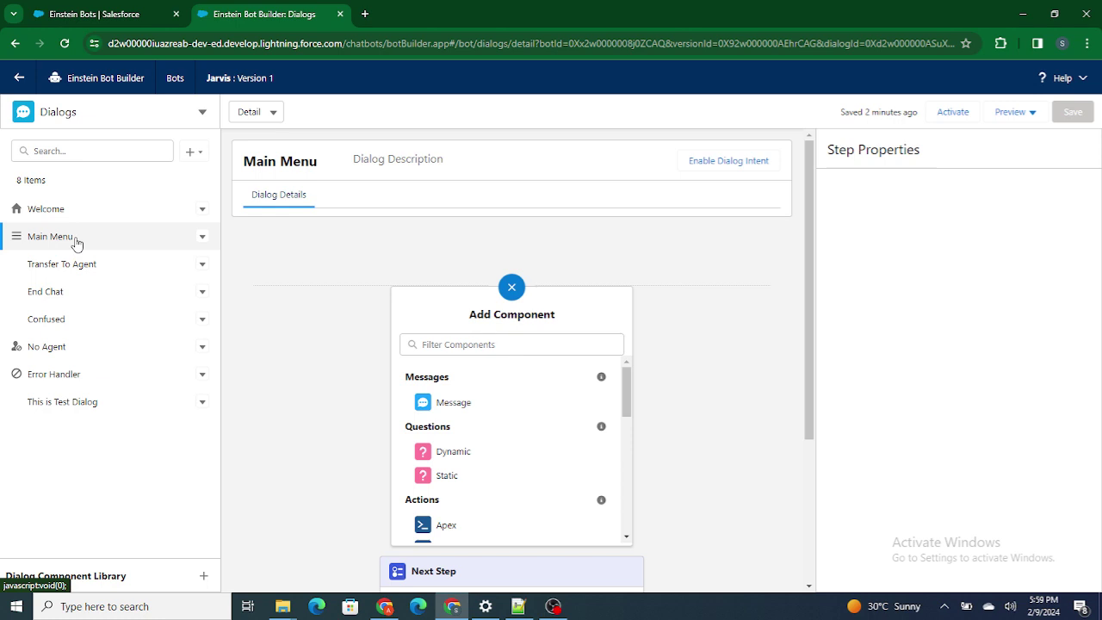
# Add a Message component reading "Hi Welcome to main Menu" to the Main Menu dialog.
pyautogui.click(438, 402)
pyautogui.click(942, 207)
pyautogui.write('Hi Welcome yo')
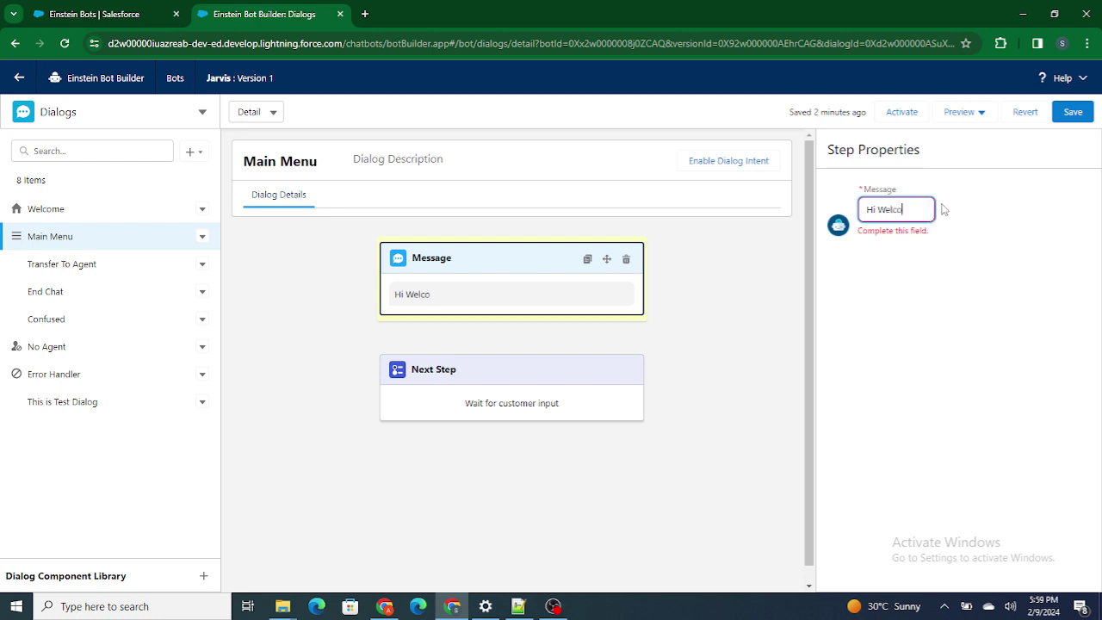
pyautogui.press('BackSpace')
pyautogui.press('BackSpace')
pyautogui.press('BackSpace')
pyautogui.write('to ')
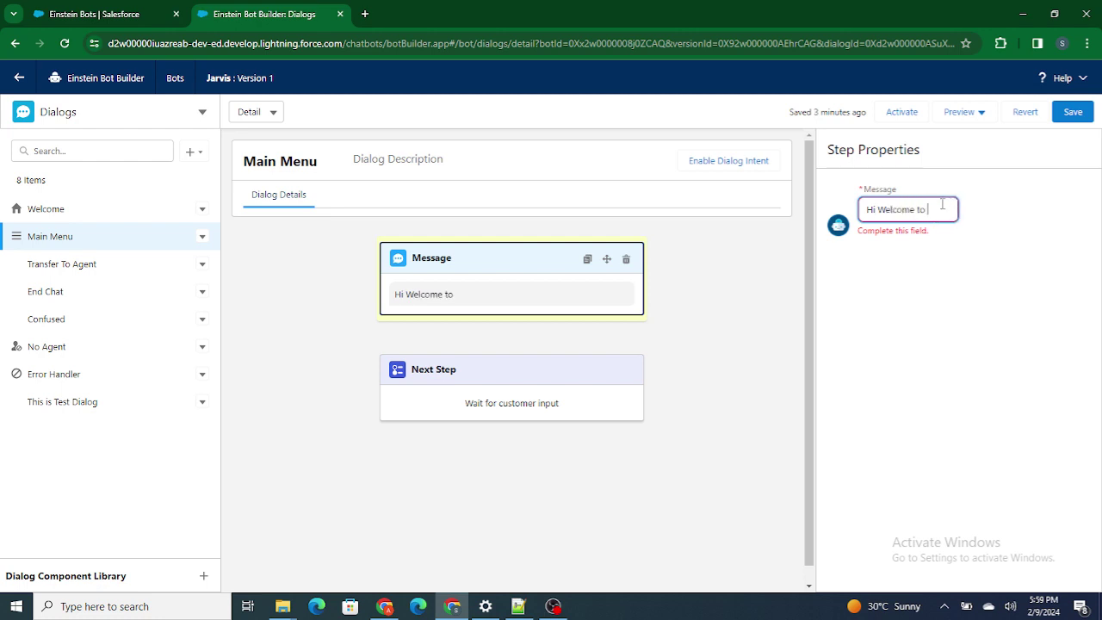
pyautogui.write('main Menu')
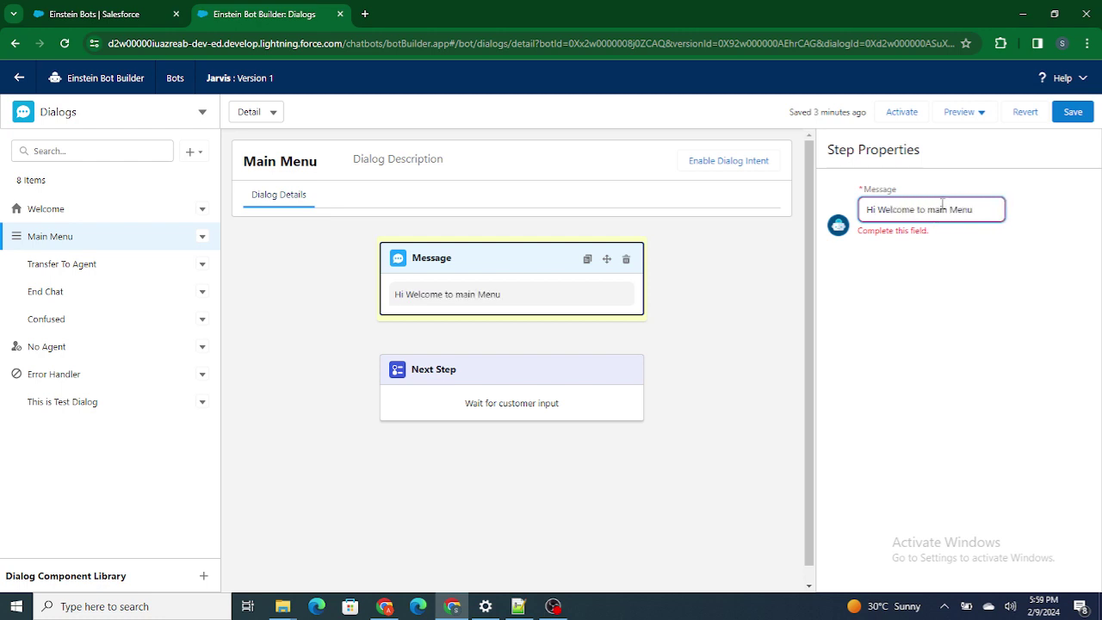
pyautogui.click(771, 275)
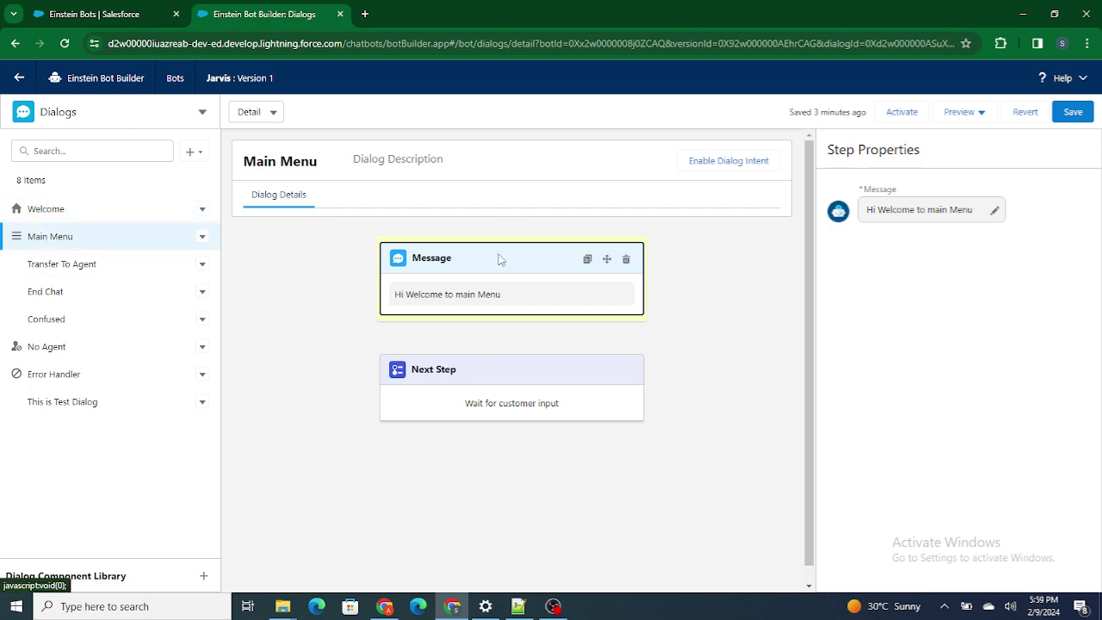
pyautogui.moveTo(511, 293); pyautogui.dragTo(406, 290)
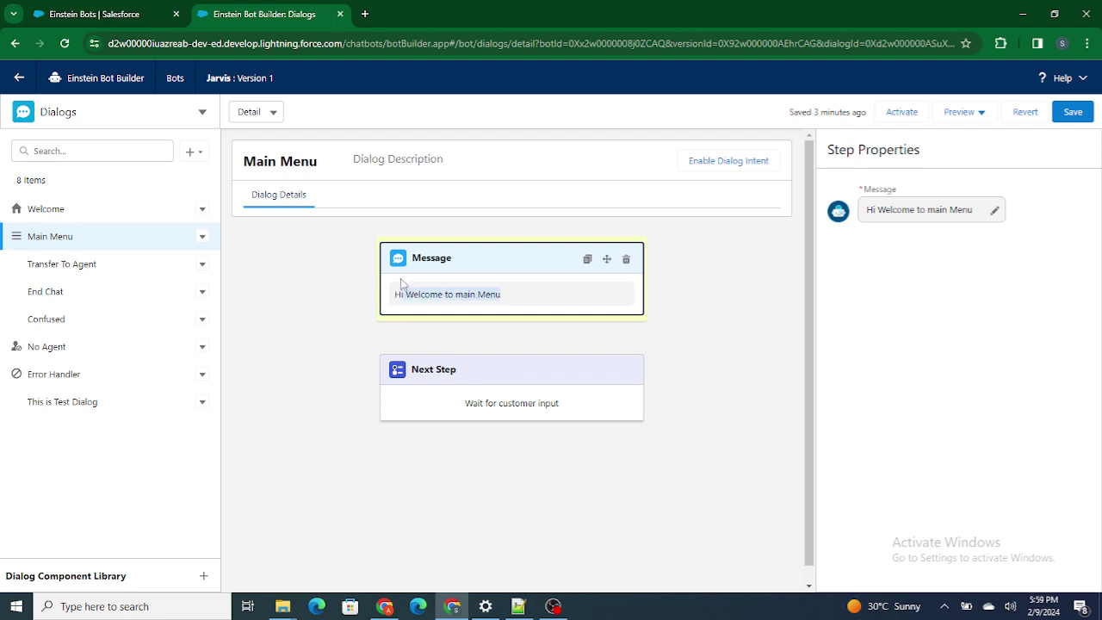
# Try Start another dialog and Transfer to an agent for the Main Menu dialog's next step, and set it to Show a menu.
pyautogui.click(541, 379)
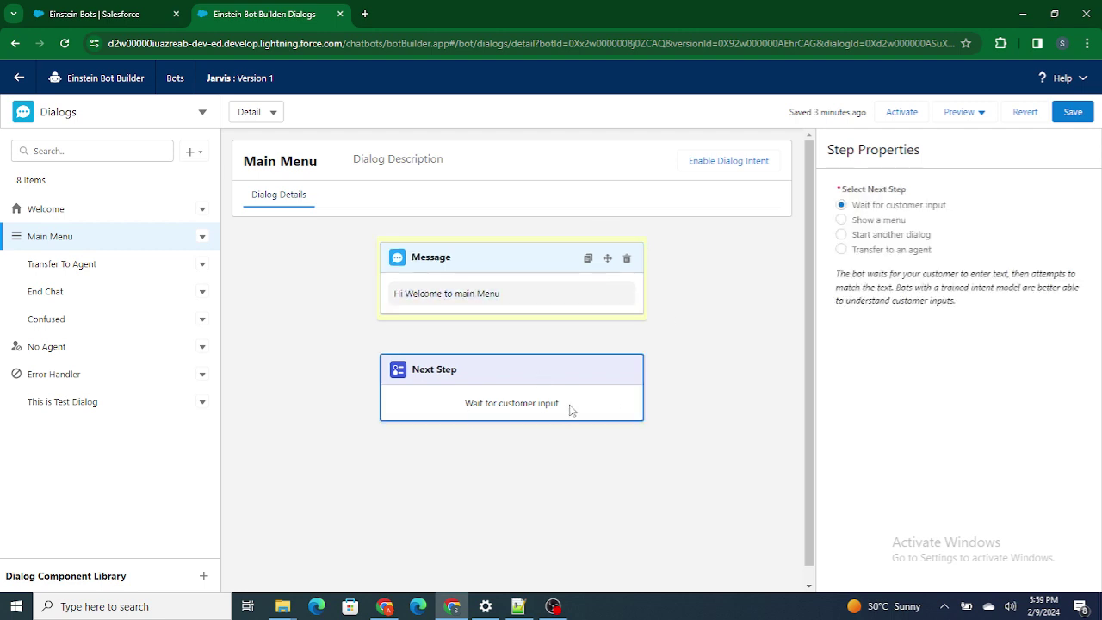
pyautogui.click(887, 240)
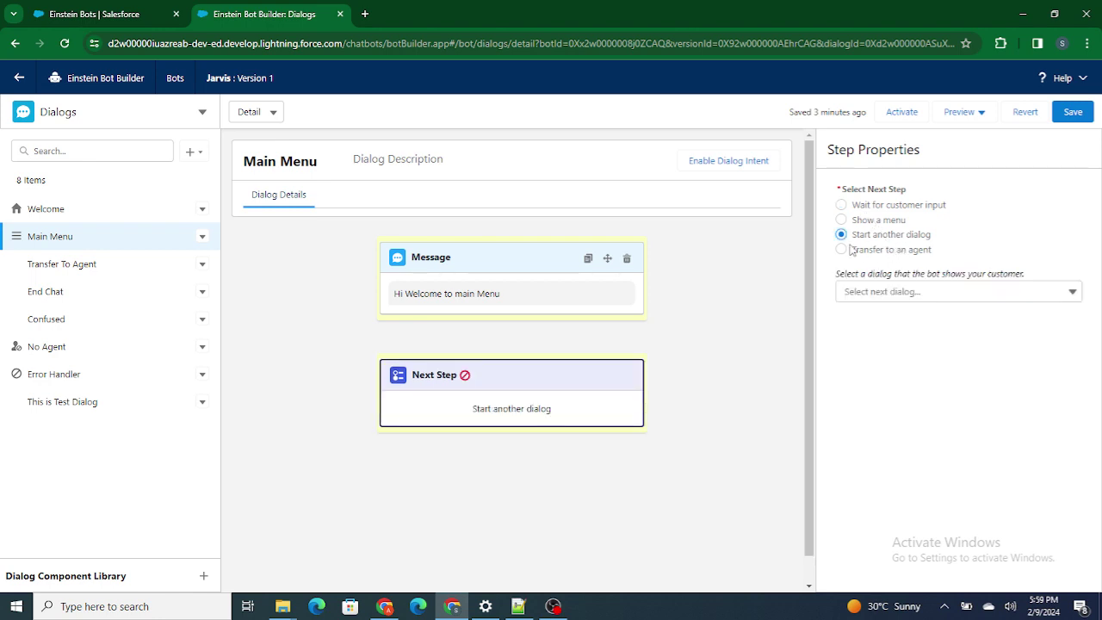
pyautogui.click(873, 251)
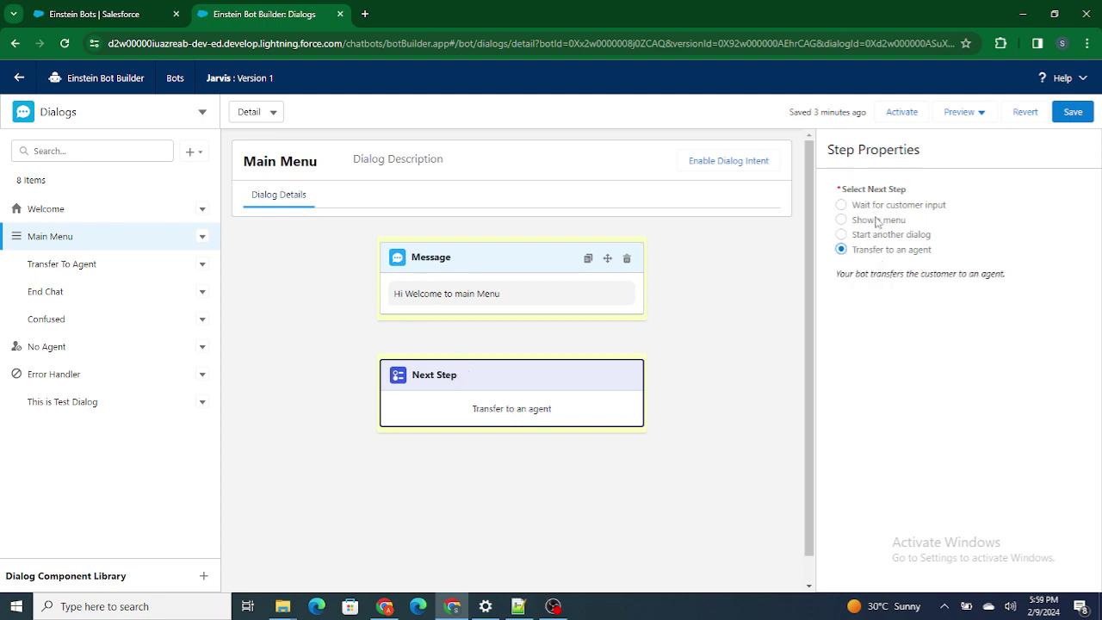
pyautogui.click(876, 222)
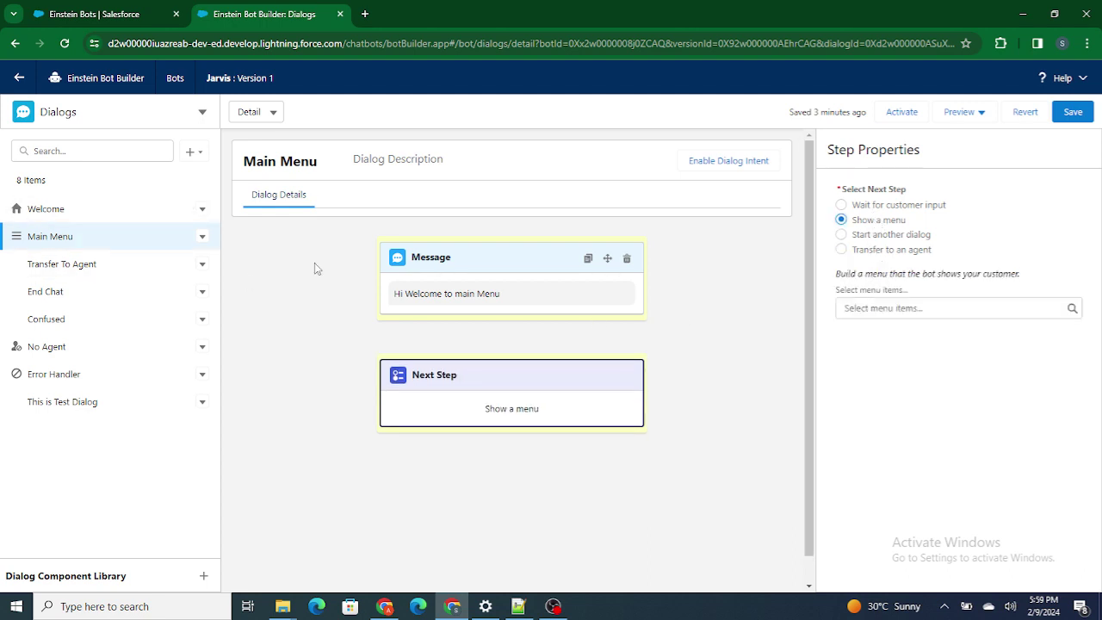
# Examine the message, question and action component types that can be added between the Main Menu's message and next step.
pyautogui.click(512, 348)
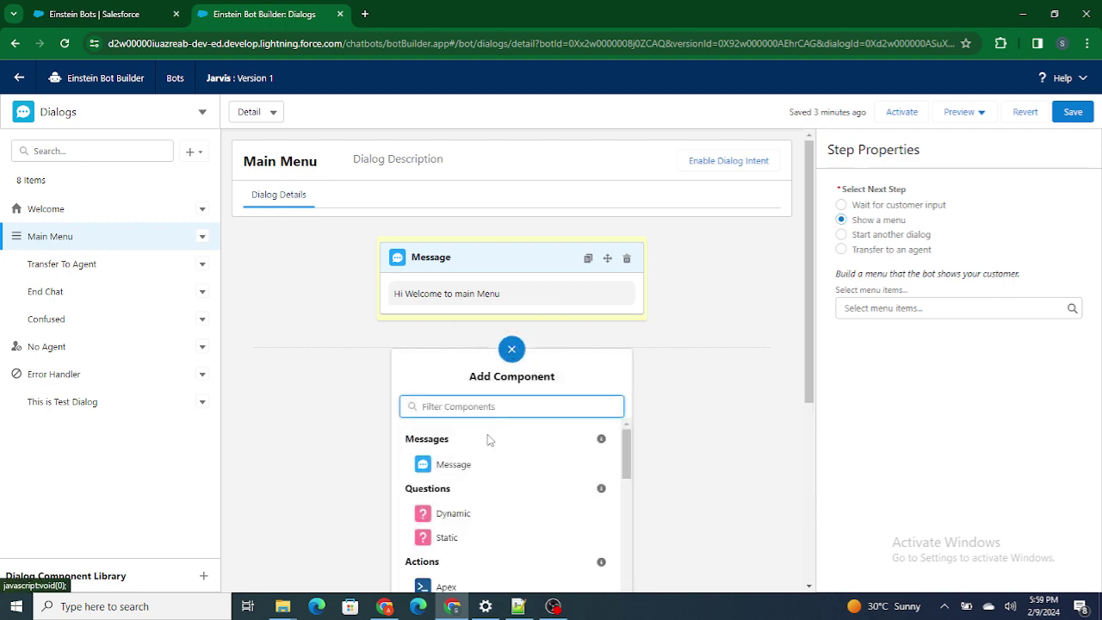
pyautogui.click(511, 348)
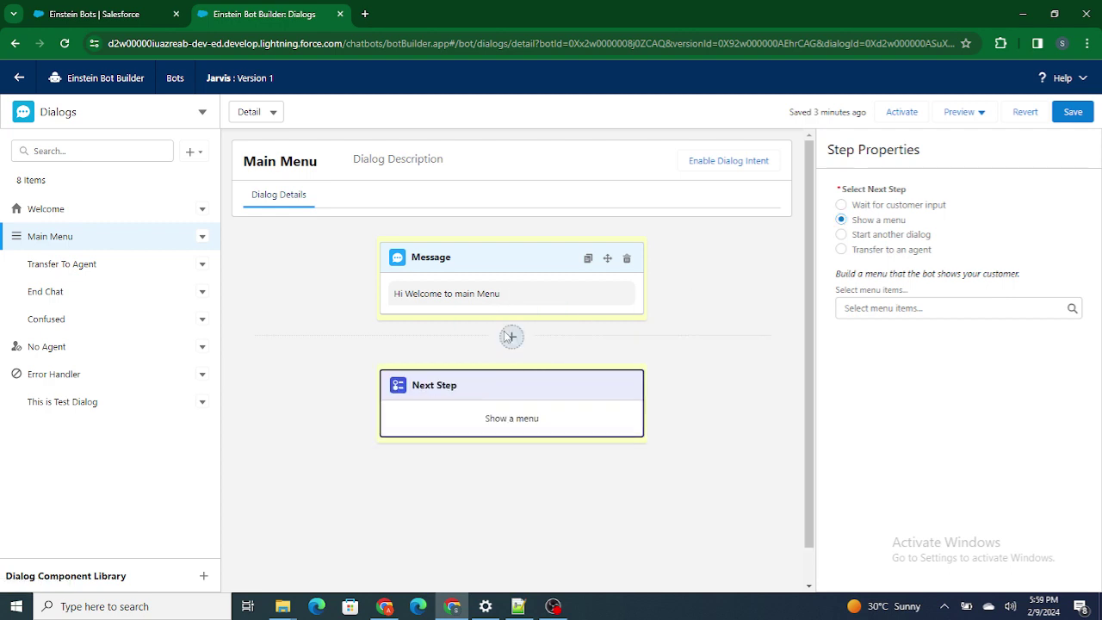
pyautogui.click(510, 350)
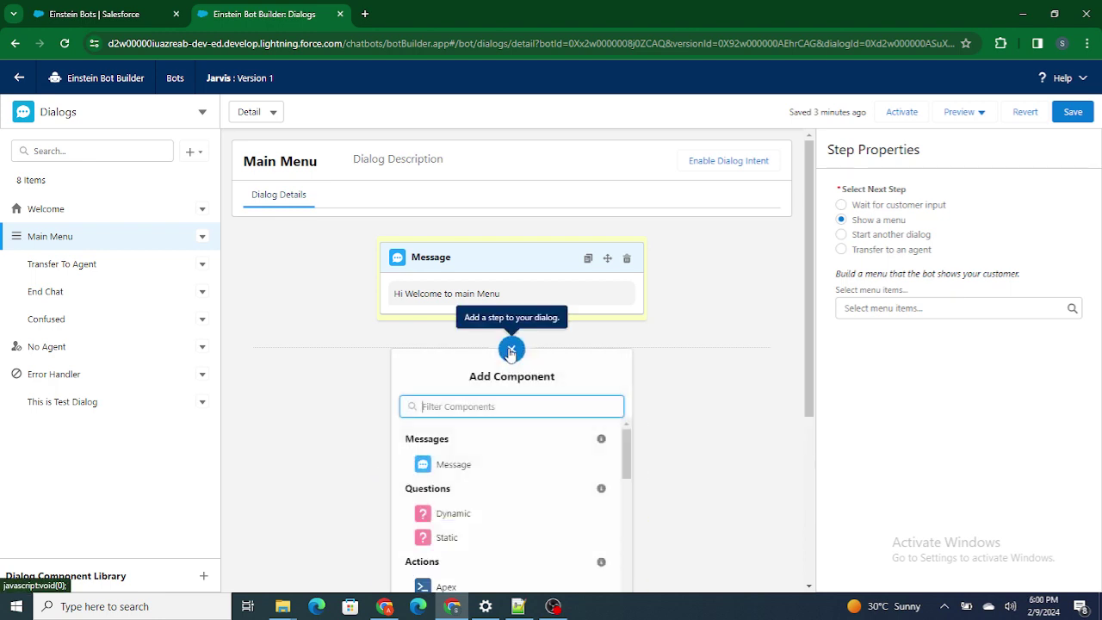
pyautogui.scroll(-2, 516, 476)
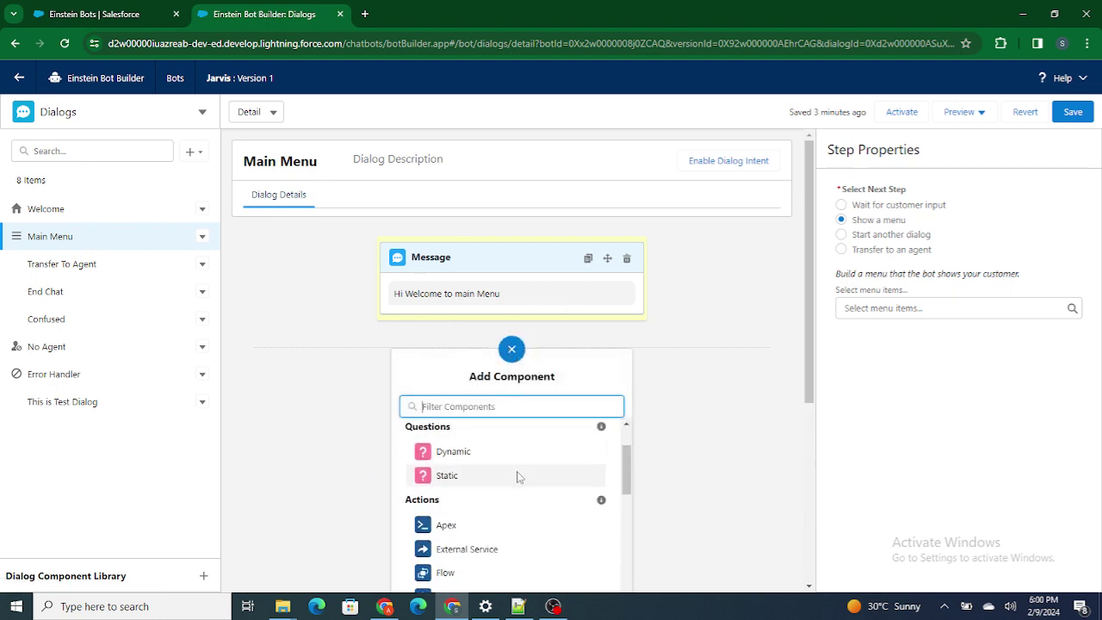
pyautogui.scroll(1, 504, 478)
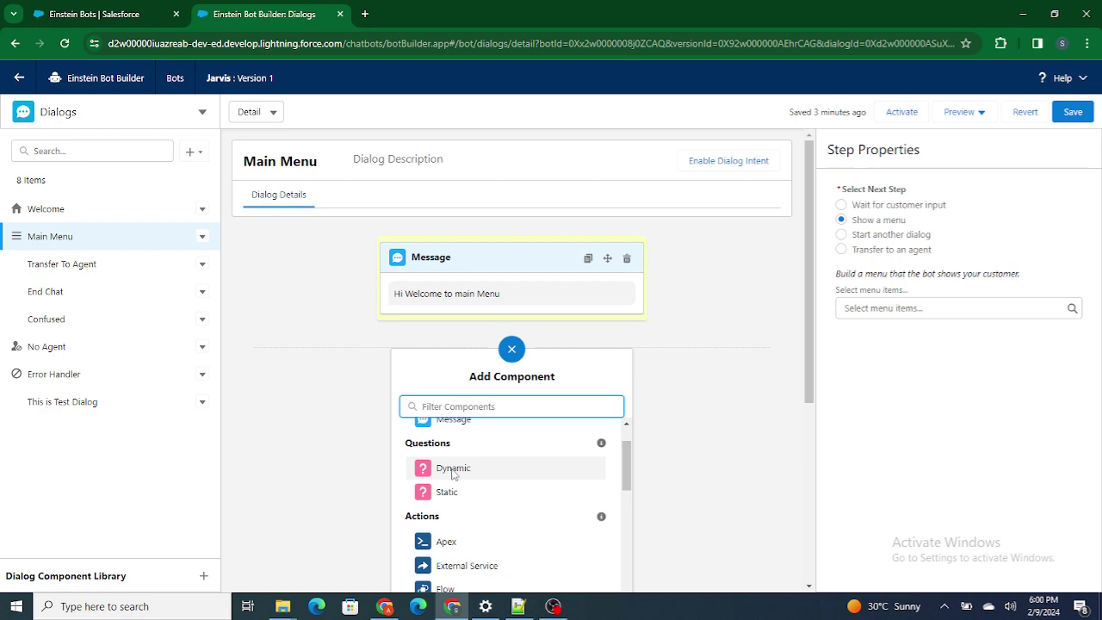
pyautogui.scroll(-1, 469, 489)
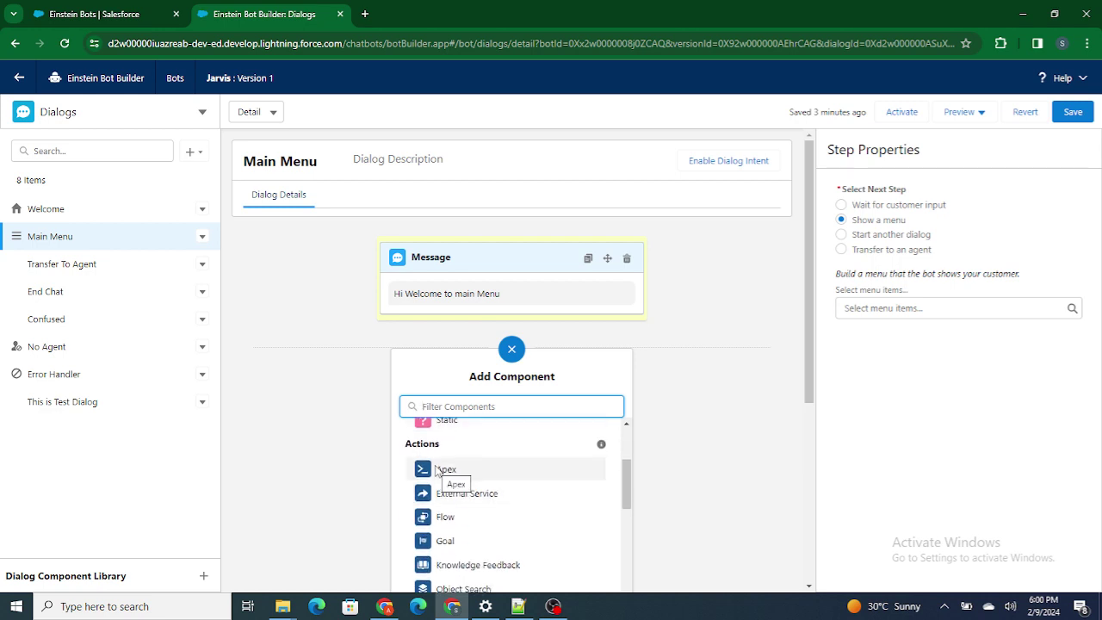
pyautogui.scroll(-1, 478, 501)
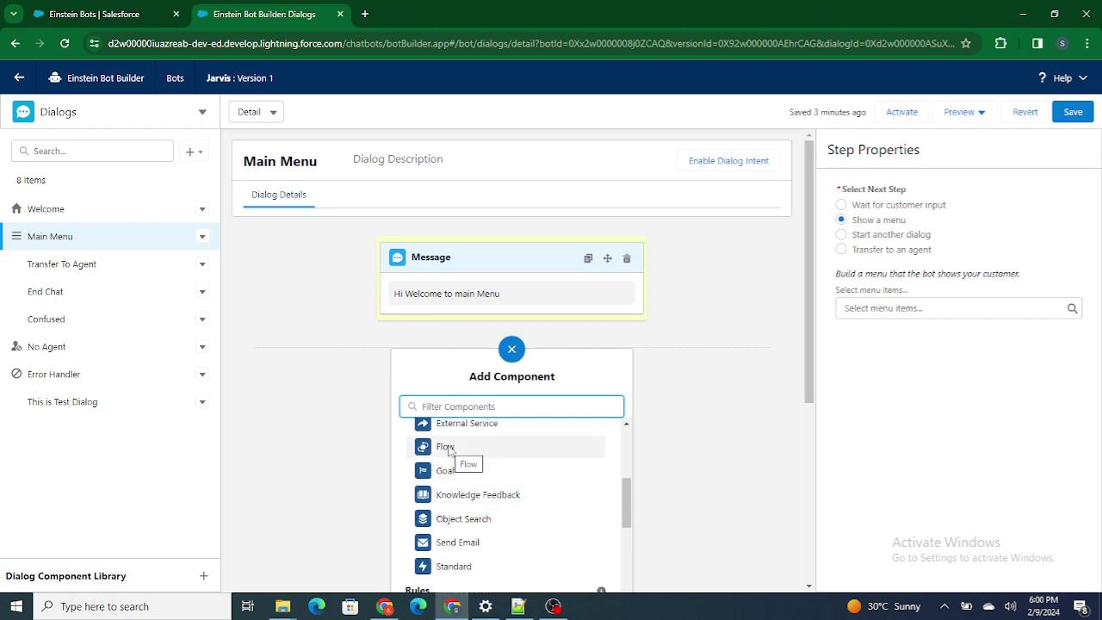
# Add a Call Dialog rule between the Message and Next Step components of the Main Menu dialog.
pyautogui.click(512, 354)
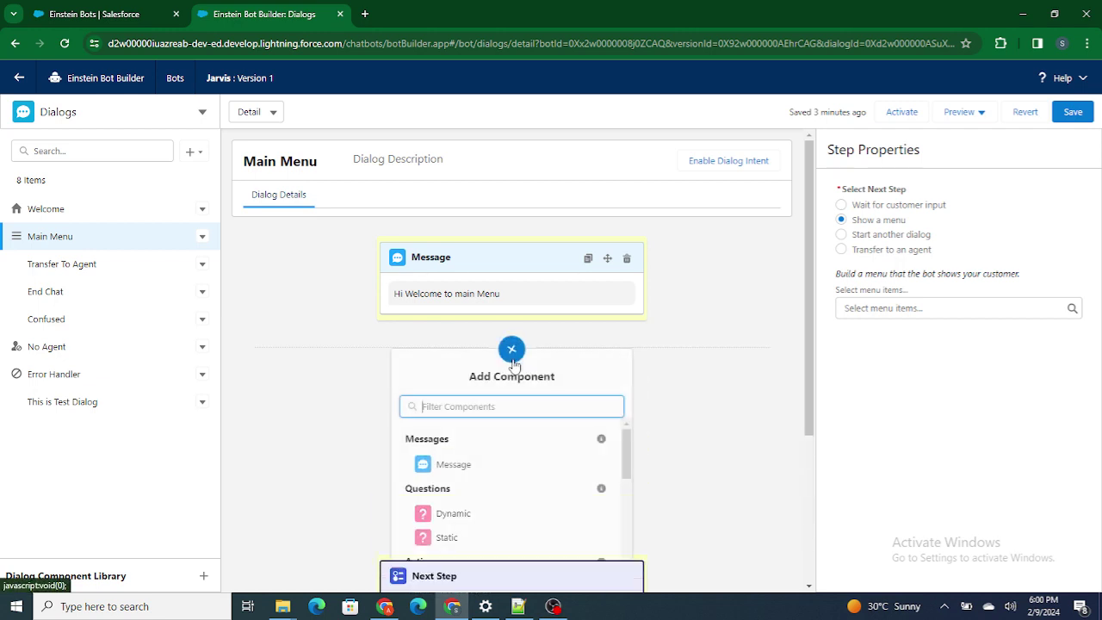
pyautogui.scroll(-5, 483, 508)
pyautogui.scroll(3, 449, 460)
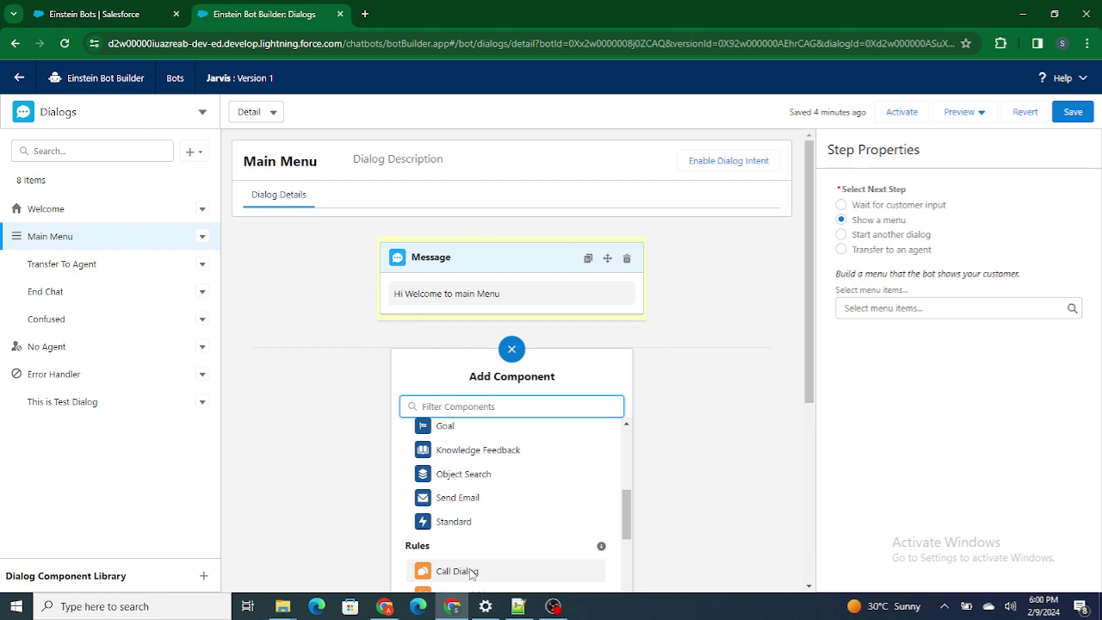
pyautogui.scroll(-2, 471, 570)
pyautogui.scroll(1, 469, 568)
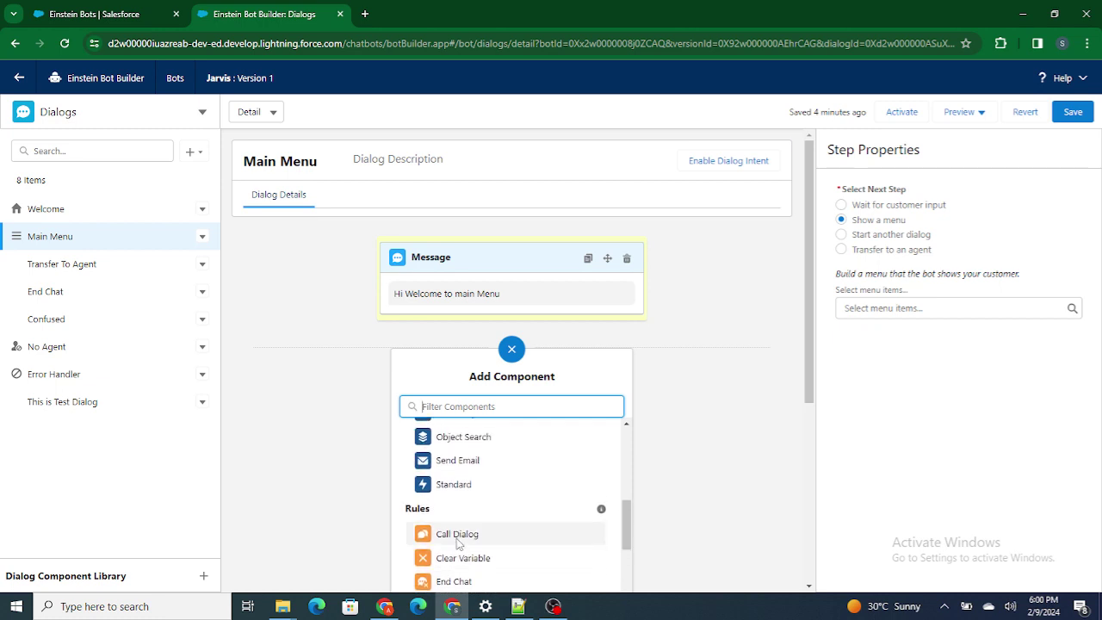
pyautogui.click(457, 535)
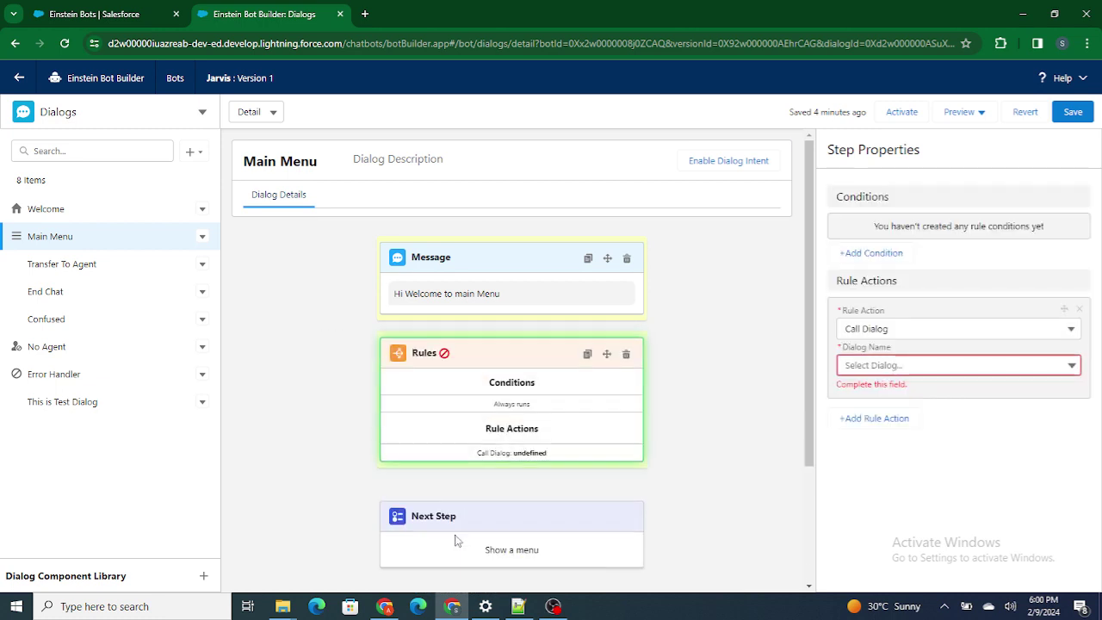
# Add a blank condition to the Main Menu rule and set its Call Dialog action to This is Test Dialog.
pyautogui.click(878, 254)
pyautogui.click(878, 247)
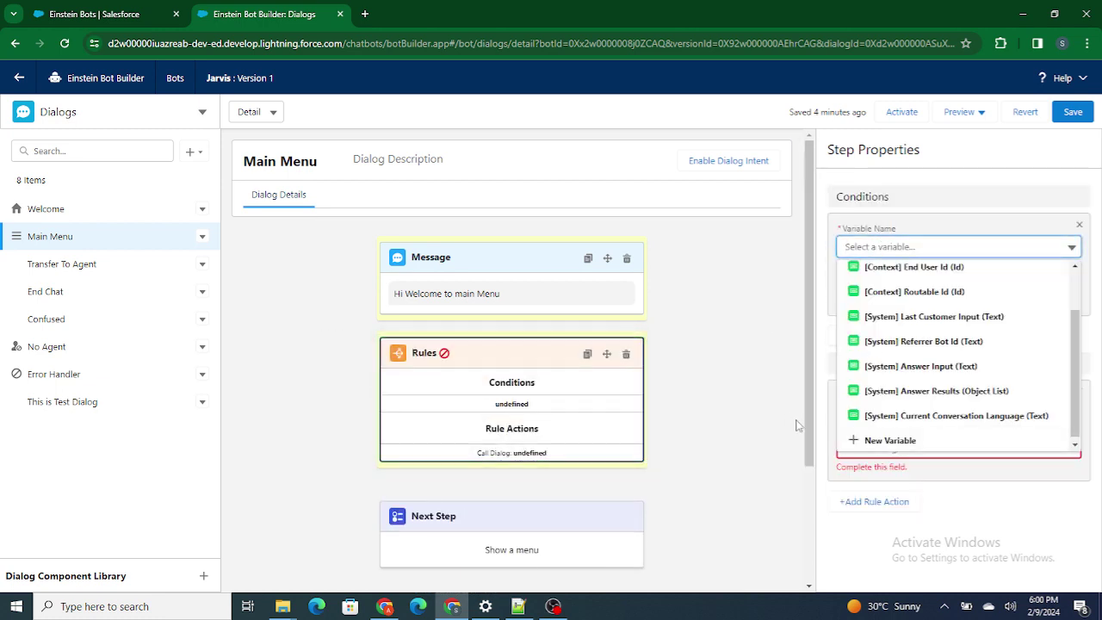
pyautogui.click(885, 488)
pyautogui.click(889, 448)
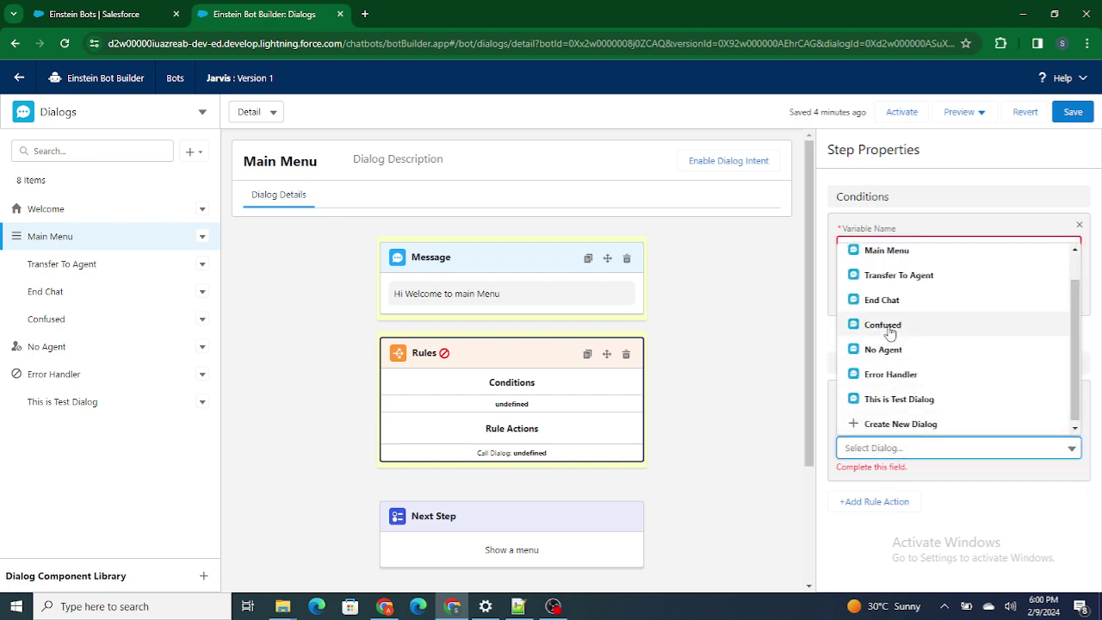
pyautogui.scroll(1, 903, 314)
pyautogui.scroll(-1, 886, 379)
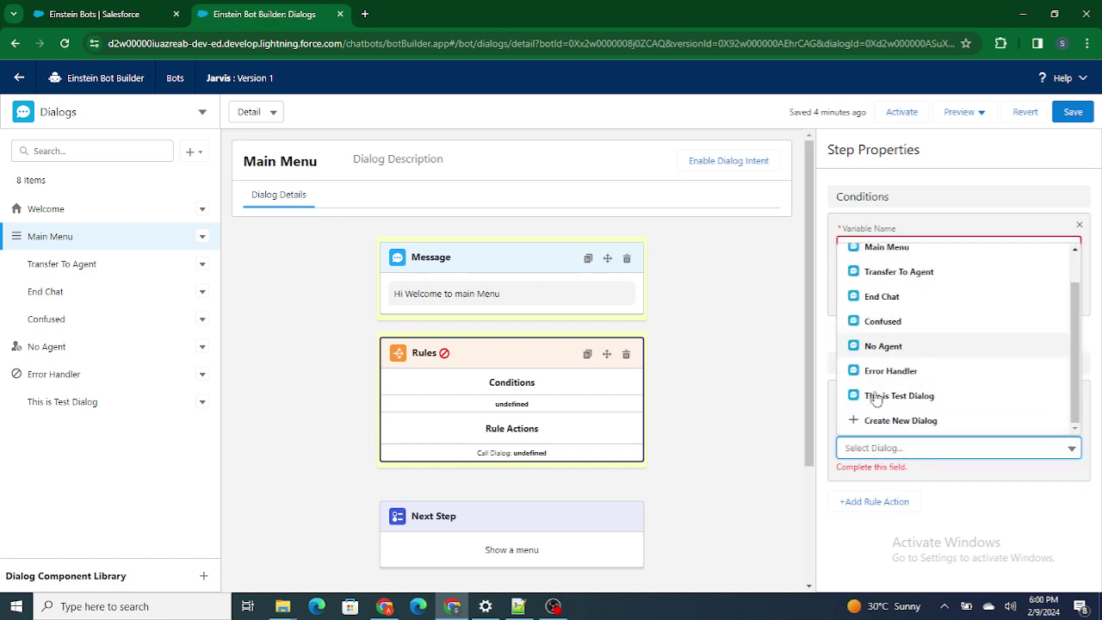
pyautogui.click(875, 396)
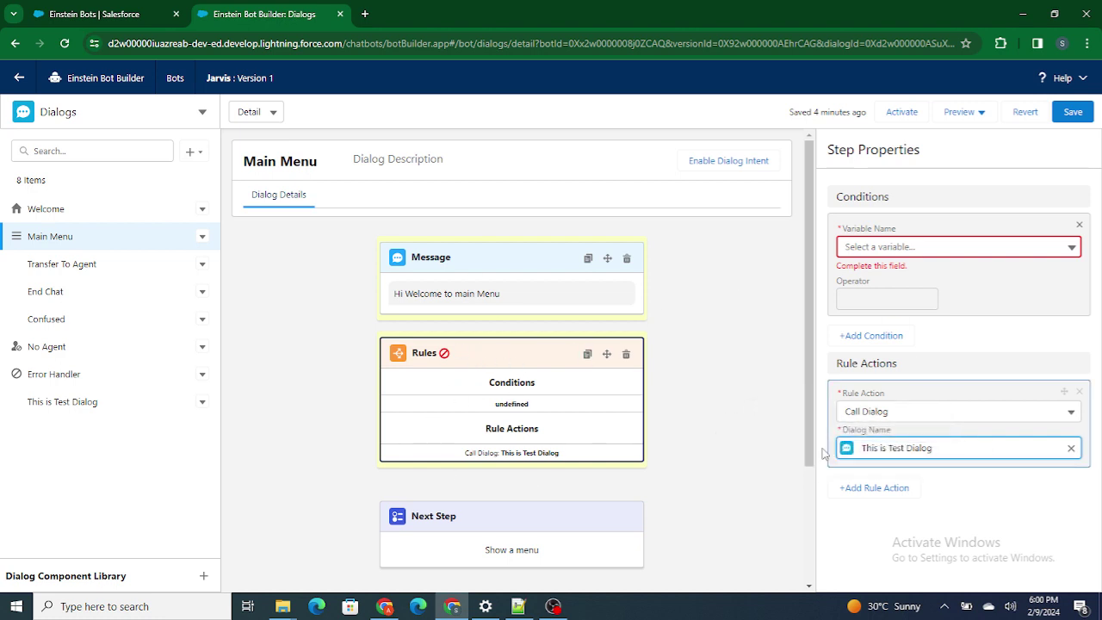
# Review the properties of the Main Menu dialog's Show a menu next step and its welcome message.
pyautogui.click(509, 529)
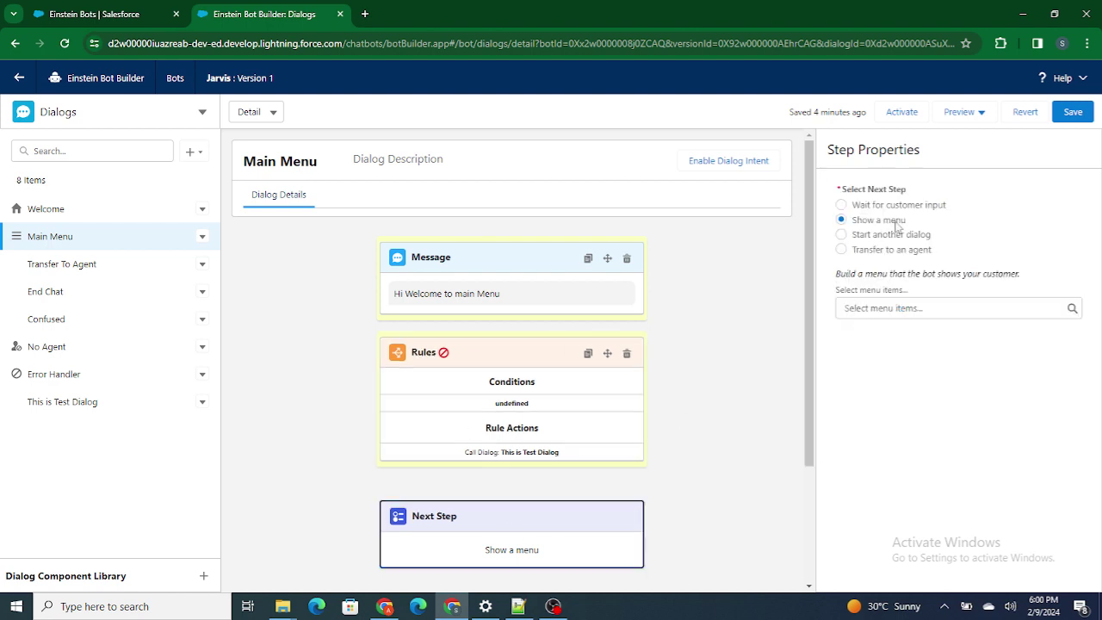
pyautogui.moveTo(914, 225); pyautogui.dragTo(845, 227)
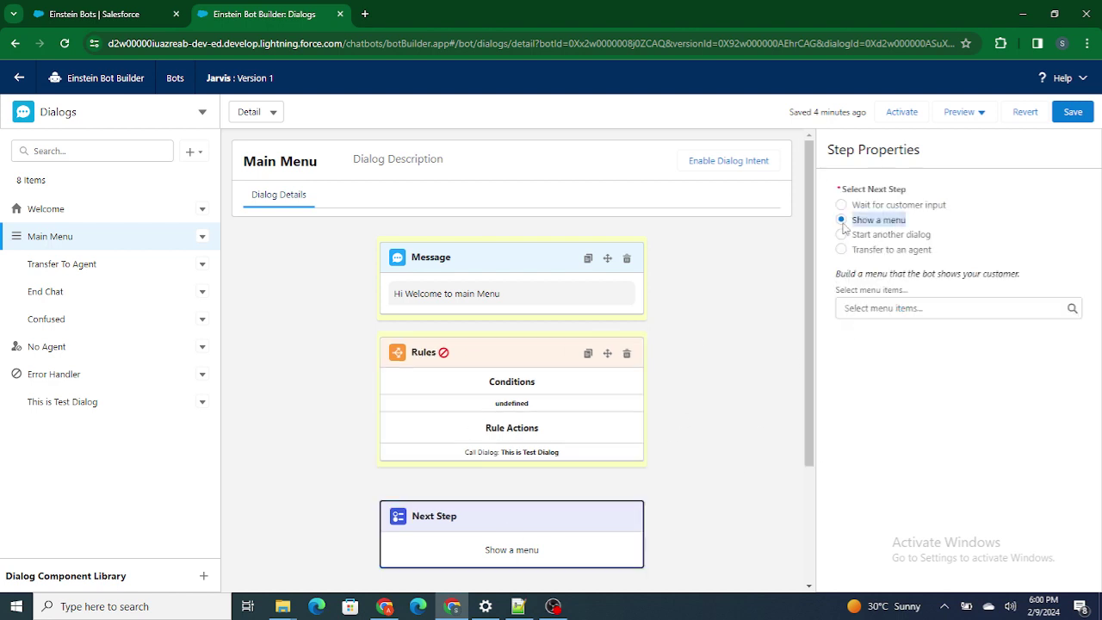
pyautogui.click(480, 292)
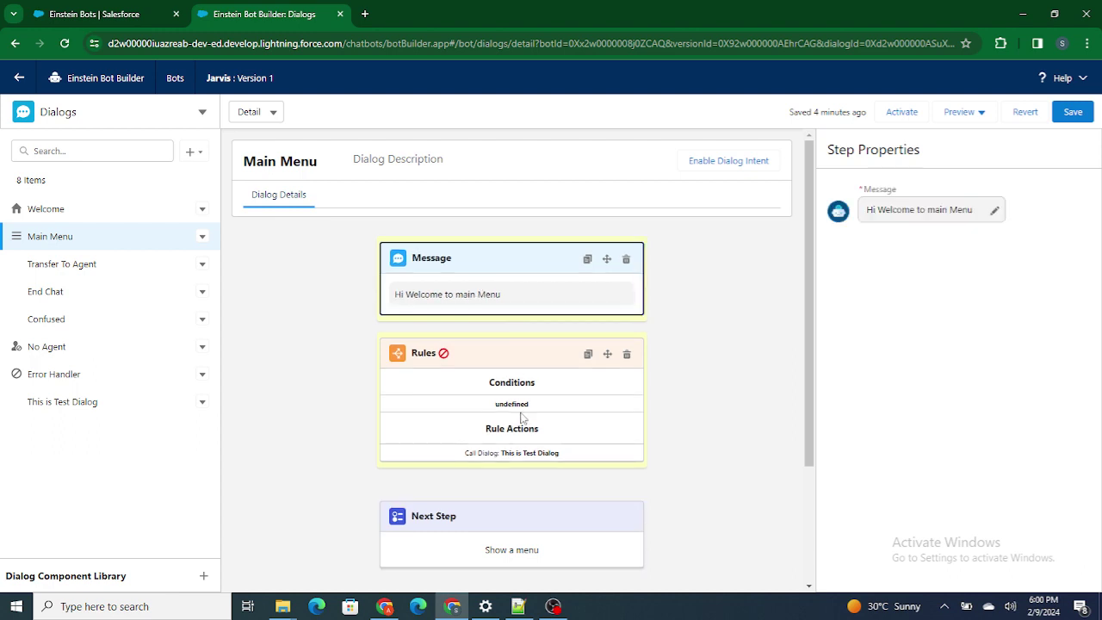
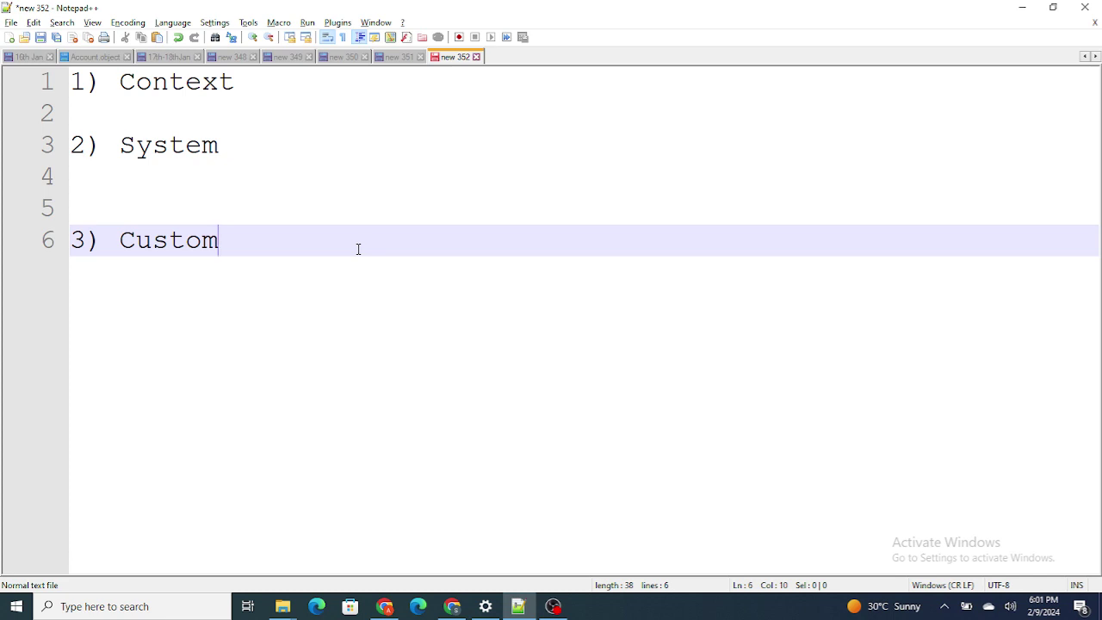
# In the Notepad++ note on variable types, extend the System line with "---> Current Time or Time zone".
pyautogui.moveTo(234, 144); pyautogui.dragTo(69, 146)
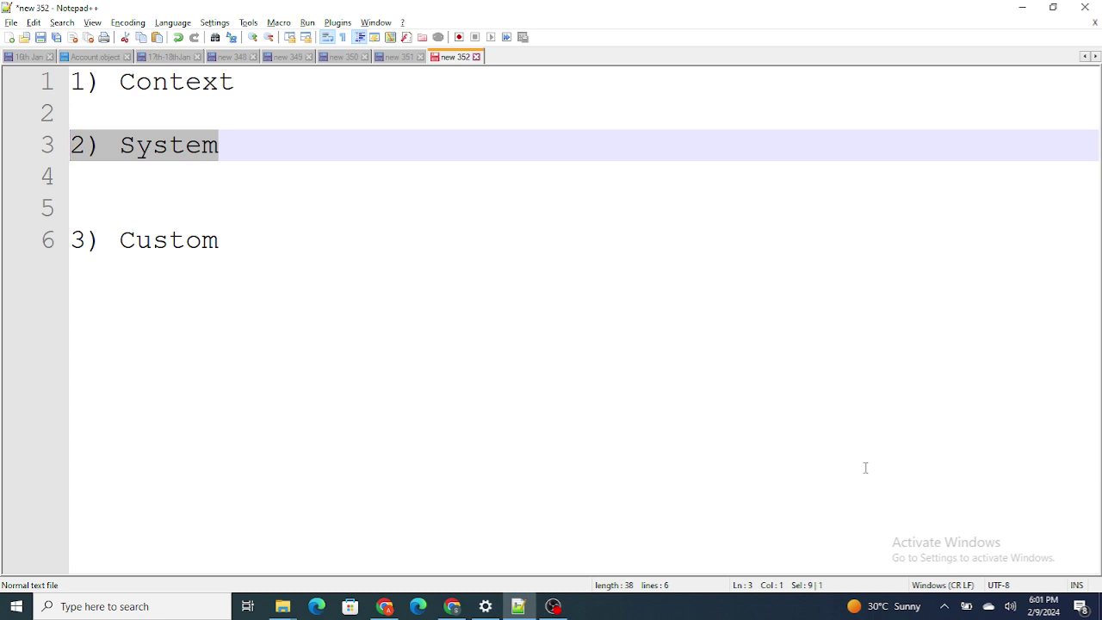
pyautogui.click(208, 121)
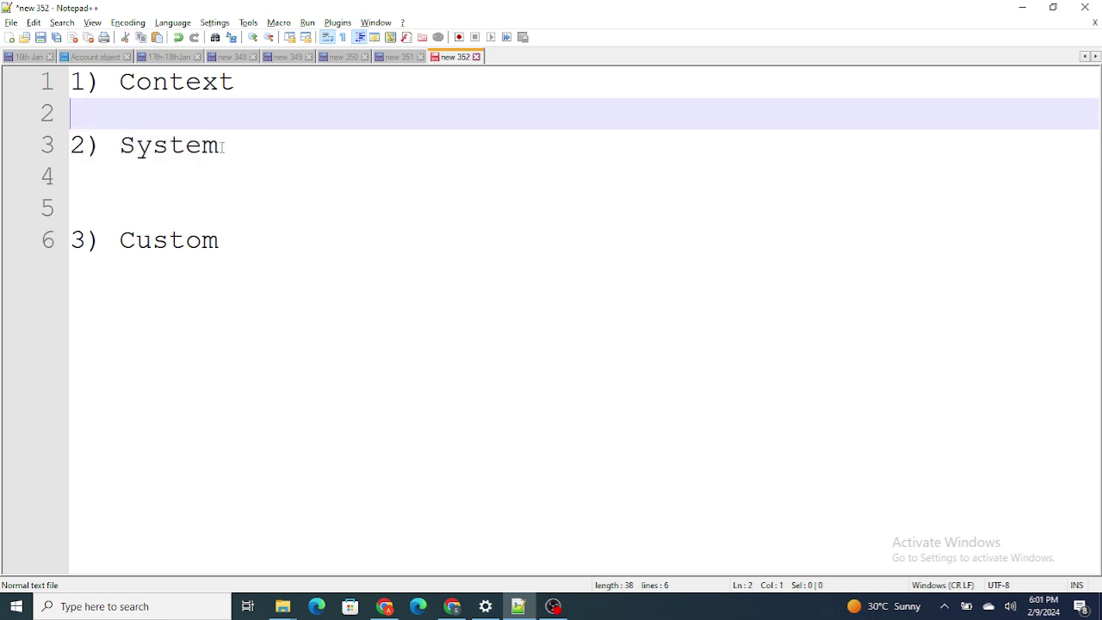
pyautogui.click(222, 147)
pyautogui.write('---> ')
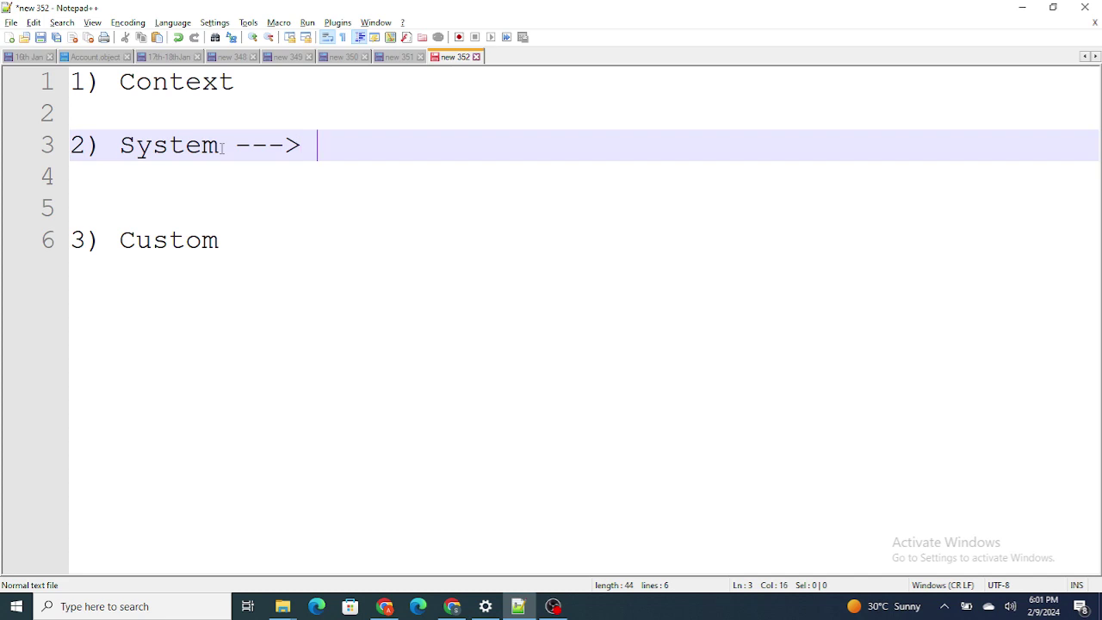
pyautogui.write('Current ')
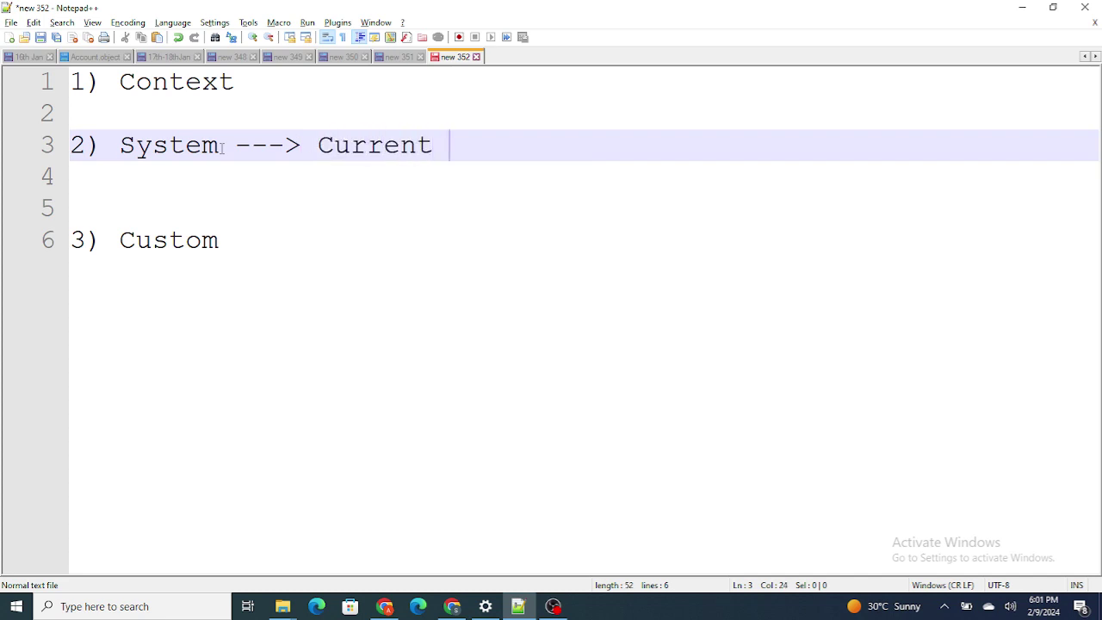
pyautogui.write('Ti,me')
pyautogui.press('BackSpace')
pyautogui.press('BackSpace')
pyautogui.press('BackSpace')
pyautogui.write('me')
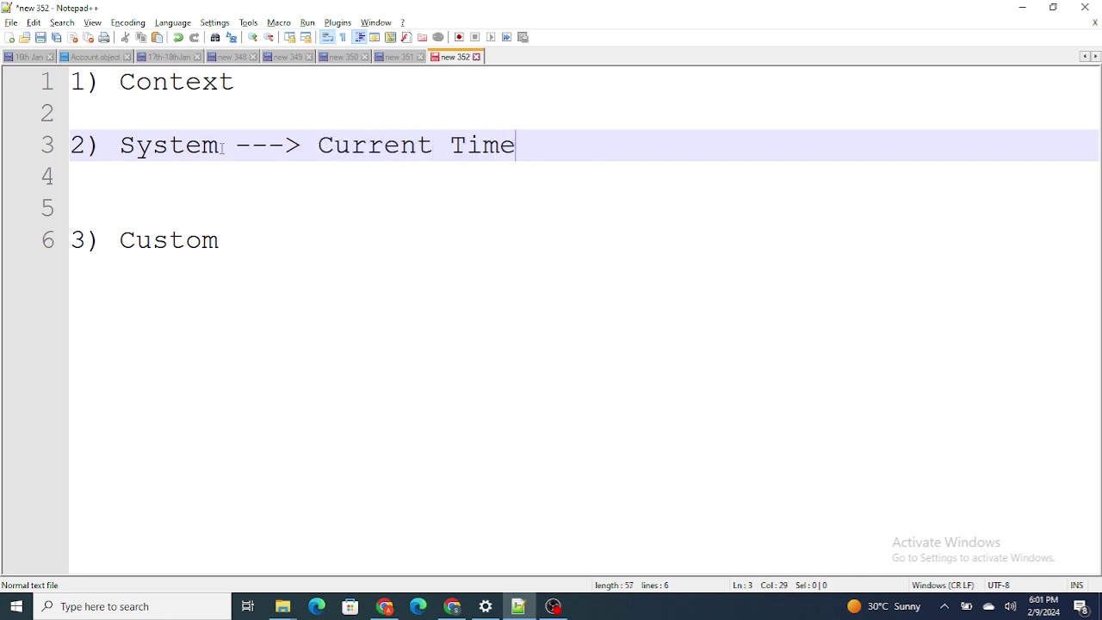
pyautogui.write(' or Time zone')
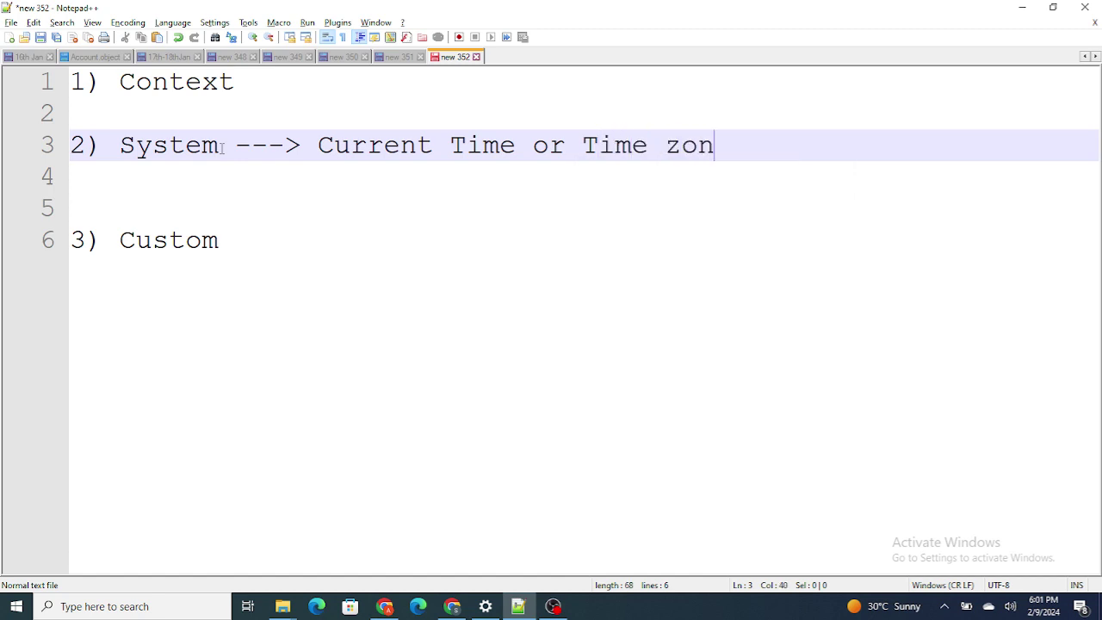
# Extend the Context line of the note with "--> Get Current end user info".
pyautogui.doubleClick(136, 153)
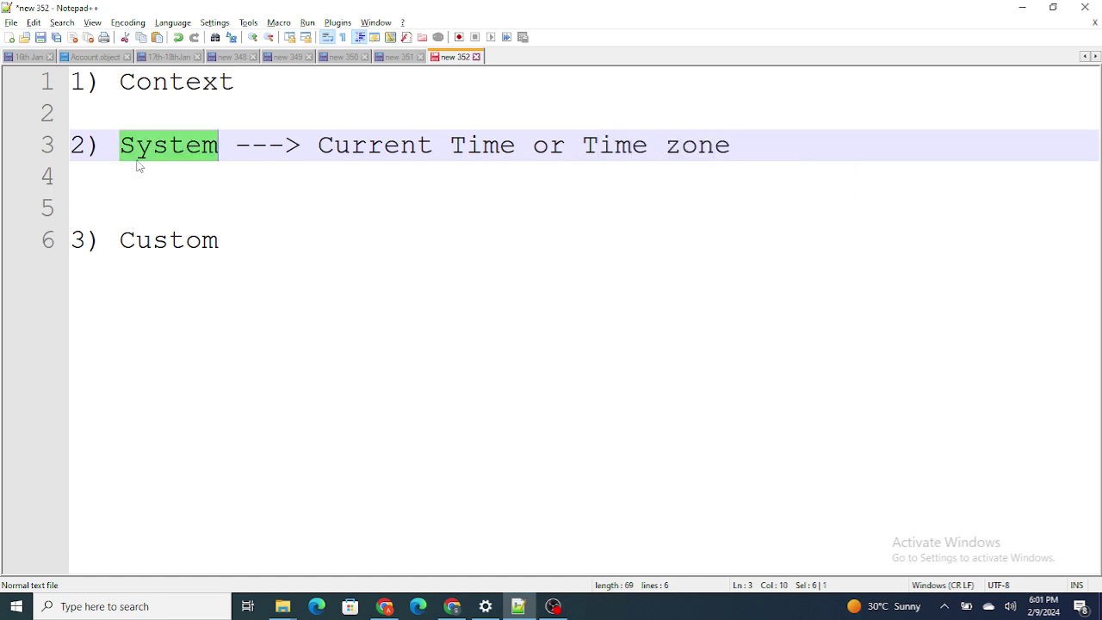
pyautogui.click(255, 104)
pyautogui.click(236, 79)
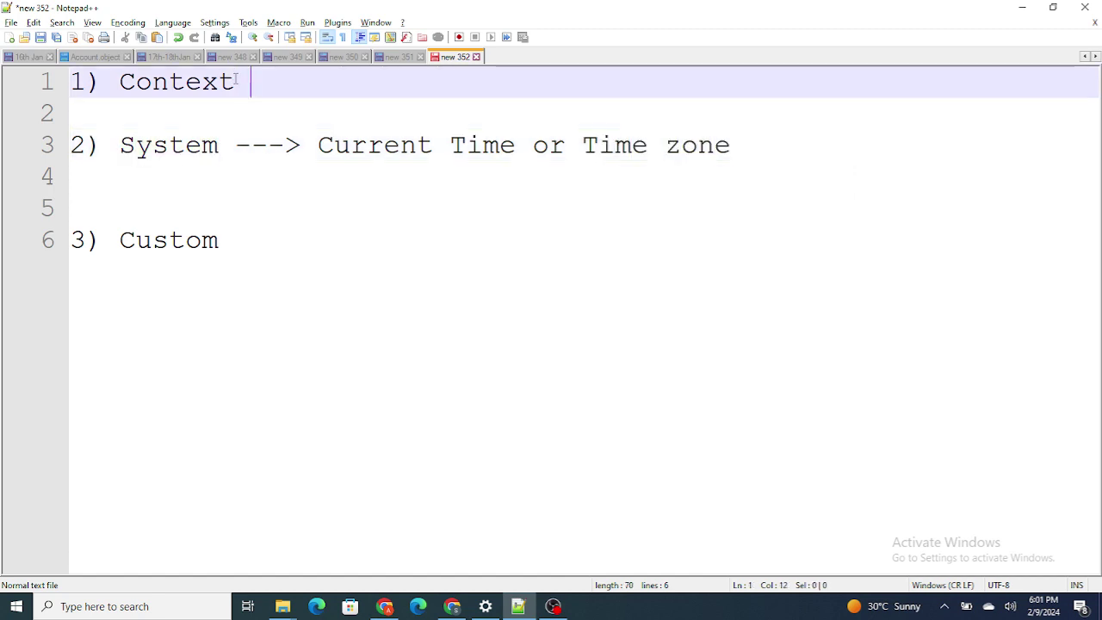
pyautogui.write('-->')
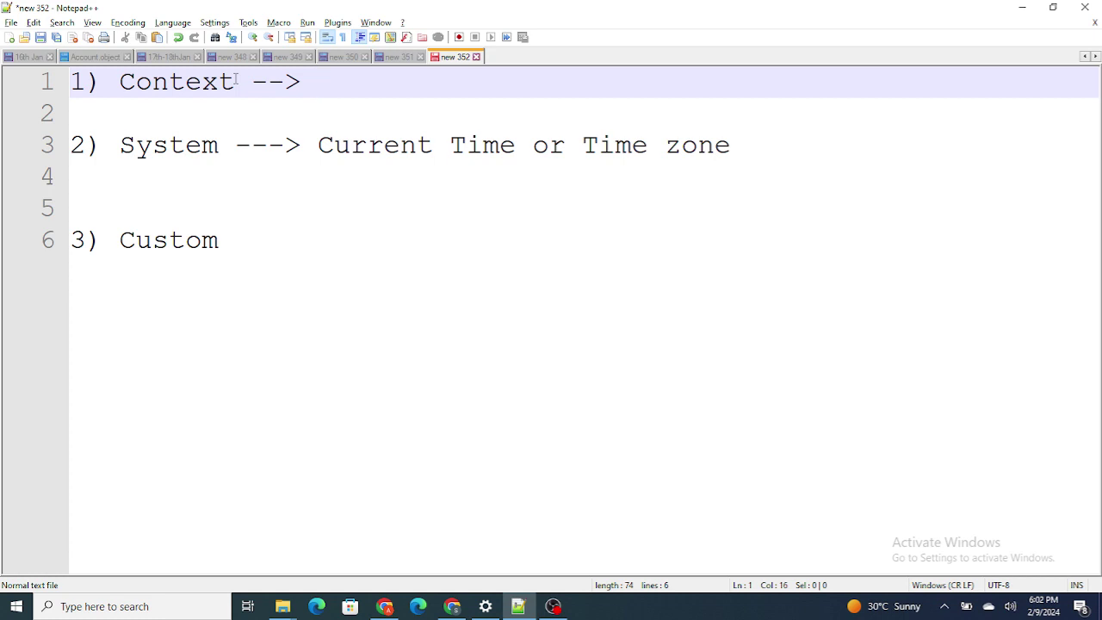
pyautogui.write('Get Cyurr')
pyautogui.press('BackSpace')
pyautogui.press('BackSpace')
pyautogui.press('BackSpace')
pyautogui.press('BackSpace')
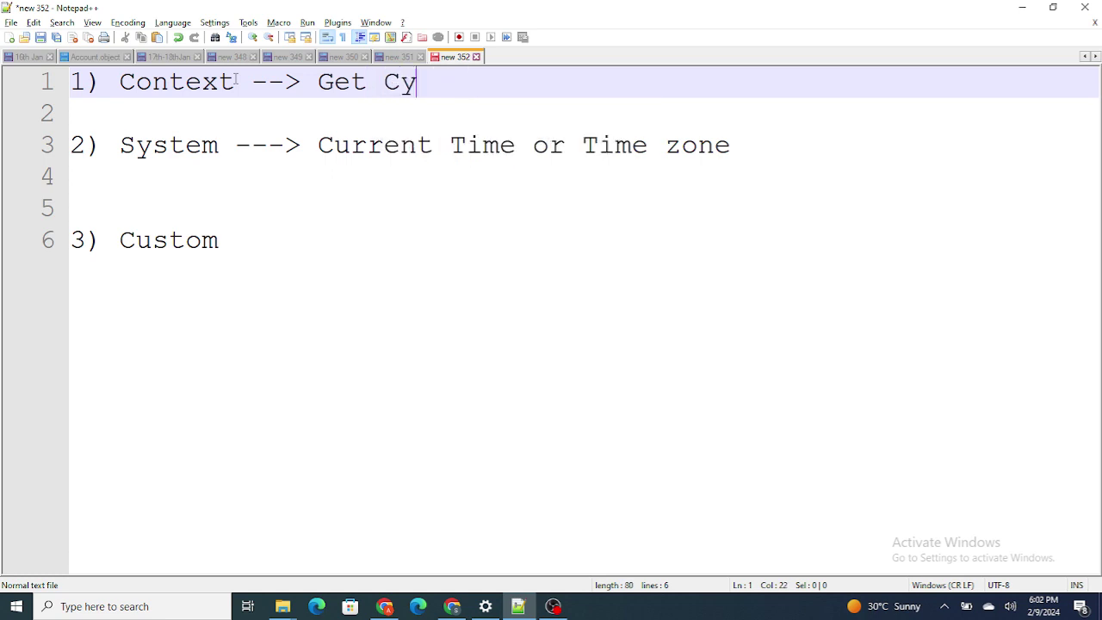
pyautogui.write('urrent end user info')
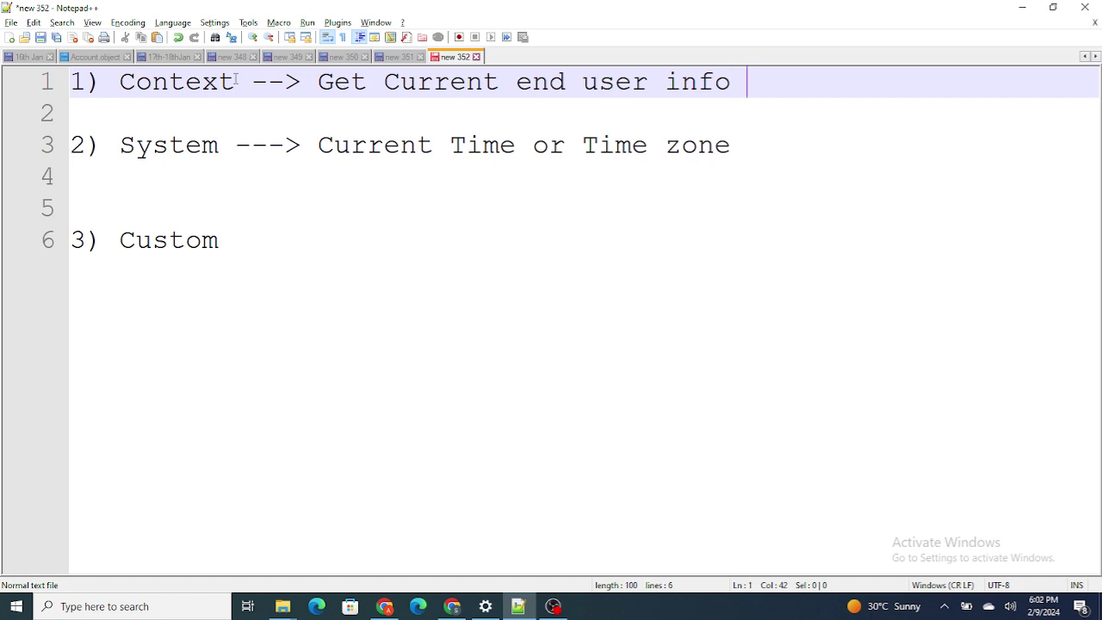
# Extend the Custom line of the note with "---> Used to store data".
pyautogui.click(239, 249)
pyautogui.write('---')
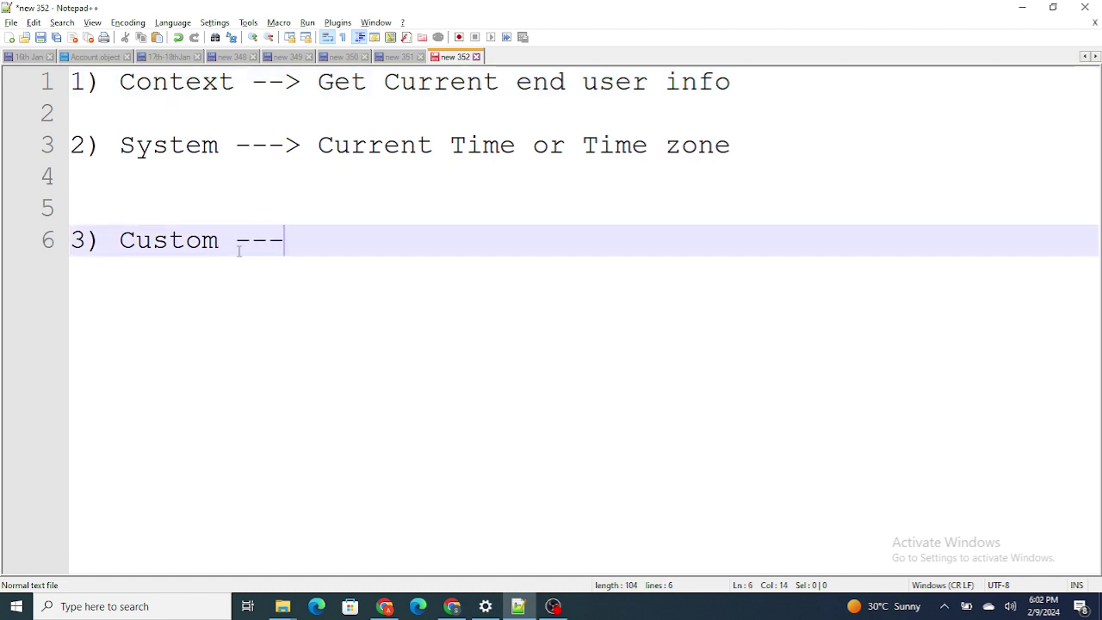
pyautogui.write('> Used ')
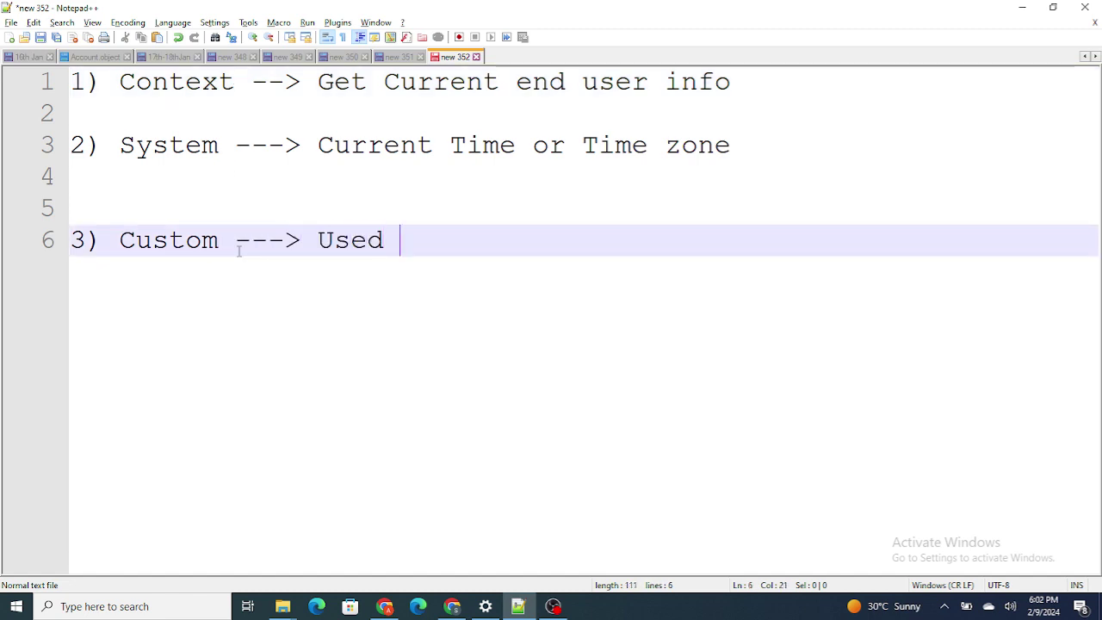
pyautogui.write('to store data')
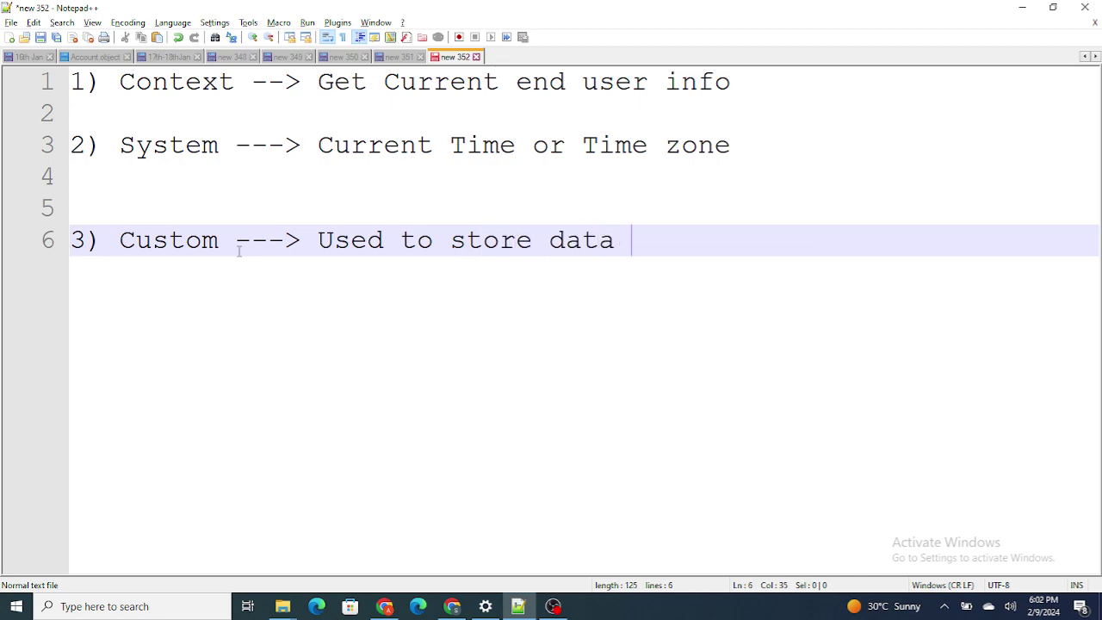
# Switch back to Einstein Bot Builder and examine the context and system variables available for the rule condition.
pyautogui.hotkey('alt', 'Tab')
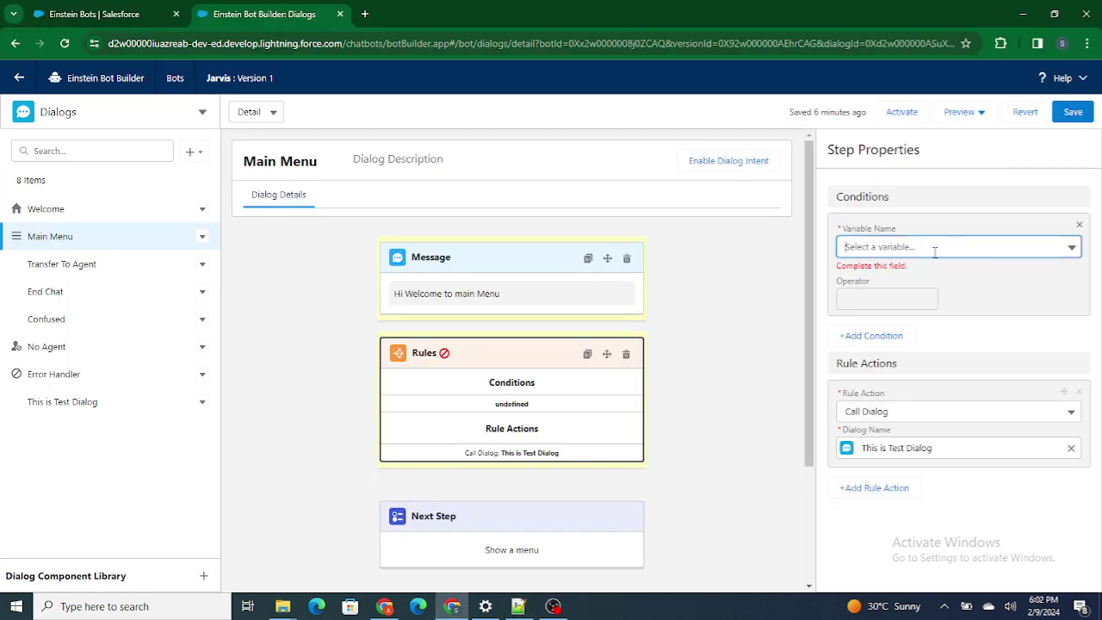
pyautogui.click(981, 255)
pyautogui.scroll(1, 896, 331)
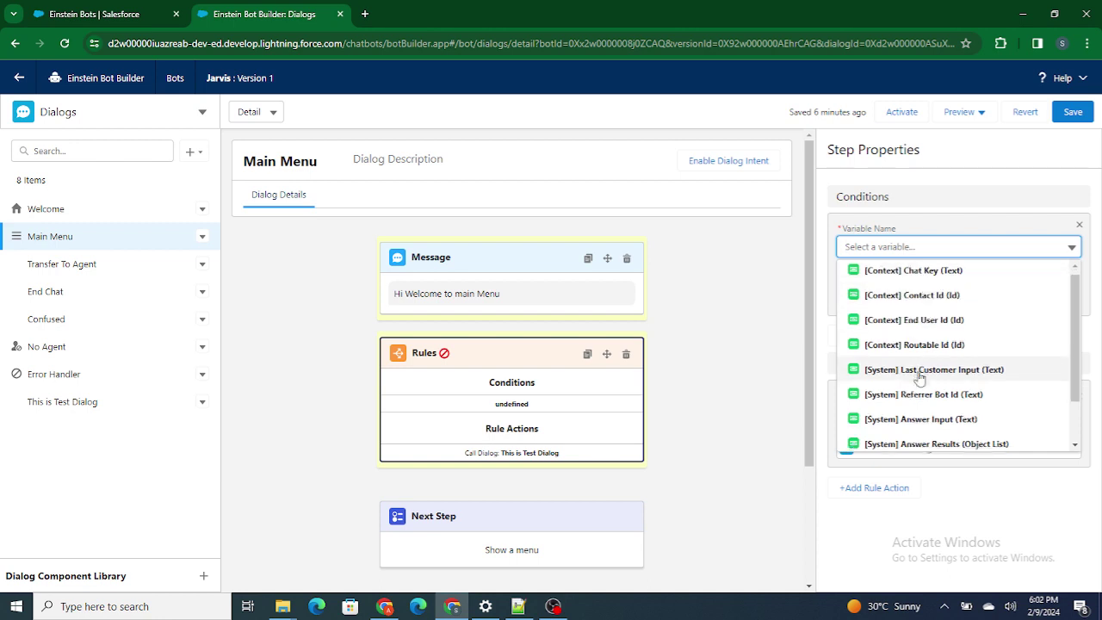
pyautogui.scroll(-1, 894, 361)
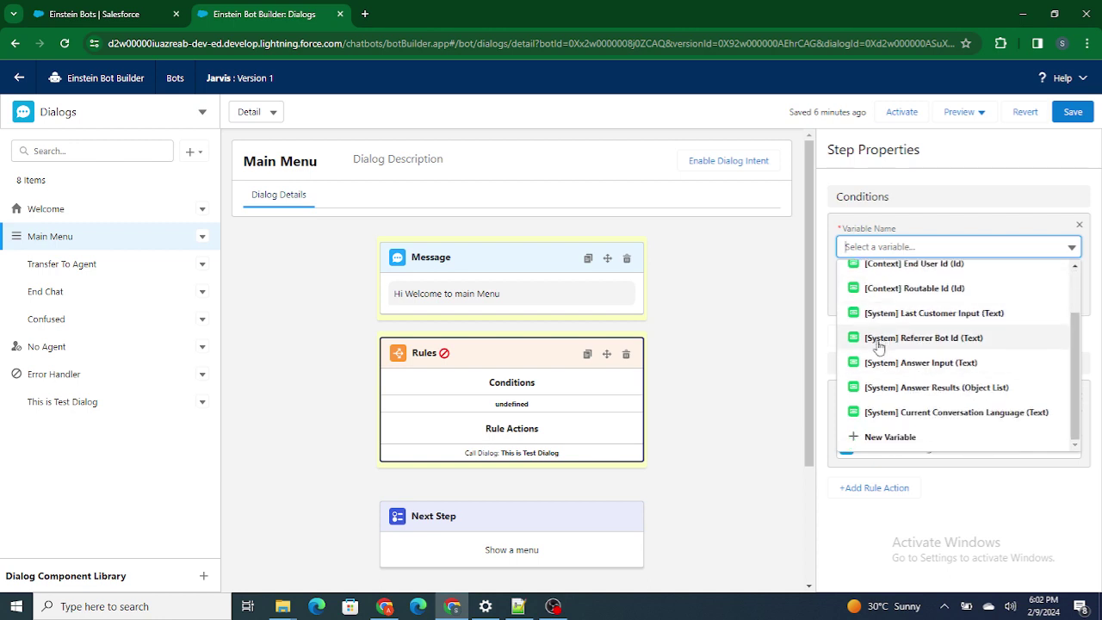
# Examine the Custom and Context types and the data type options for a new variable, closing the form without saving.
pyautogui.click(889, 436)
pyautogui.click(446, 284)
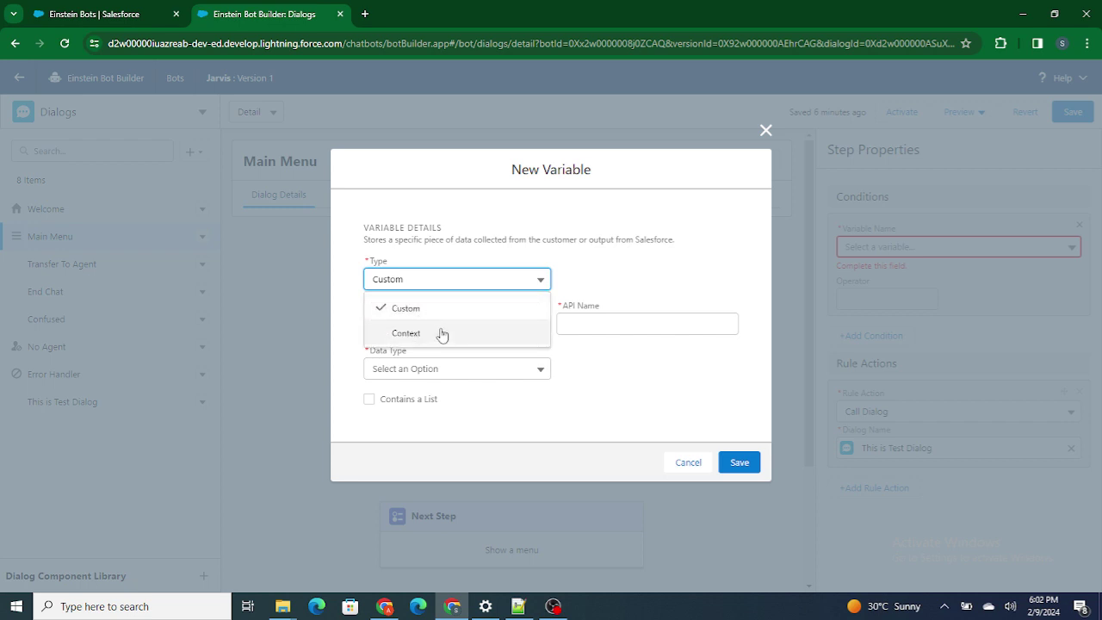
pyautogui.click(442, 332)
pyautogui.click(405, 284)
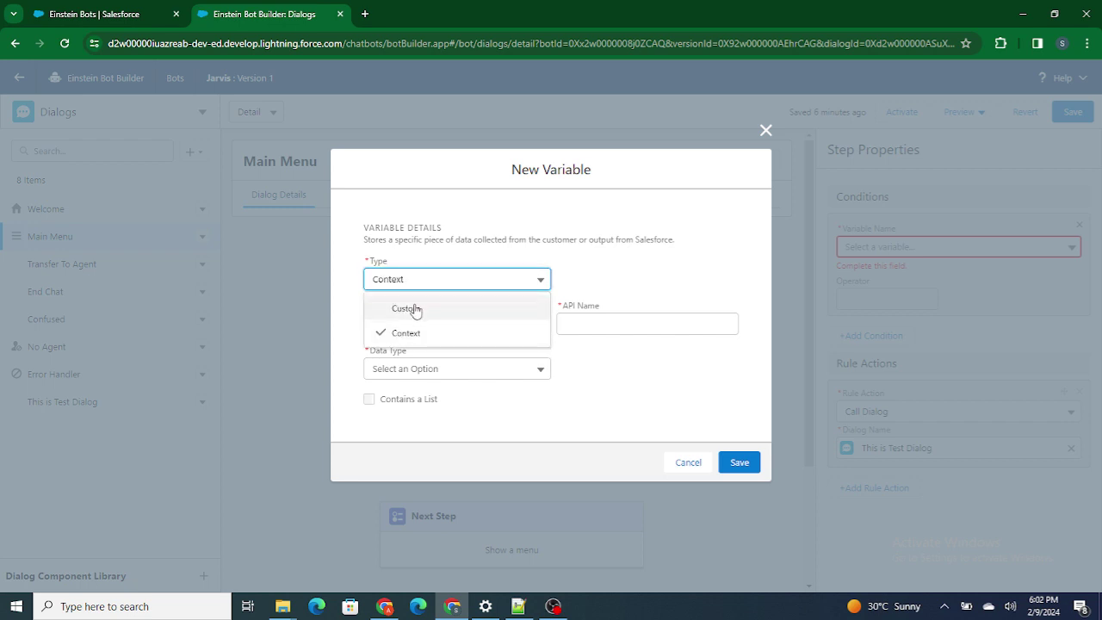
pyautogui.click(414, 309)
pyautogui.click(424, 372)
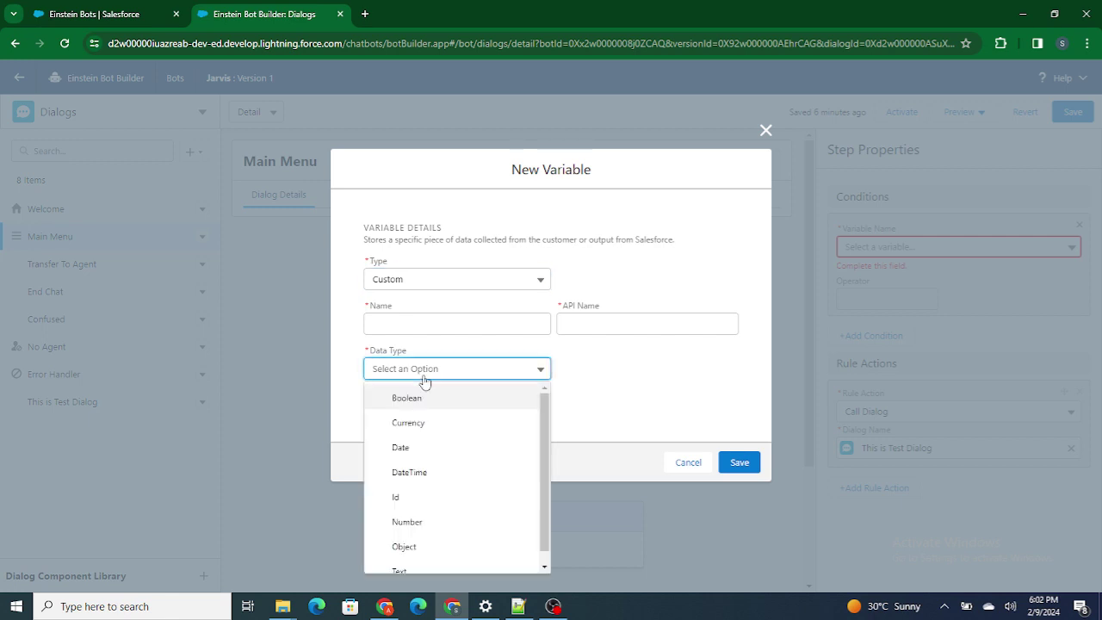
pyautogui.scroll(-1, 430, 514)
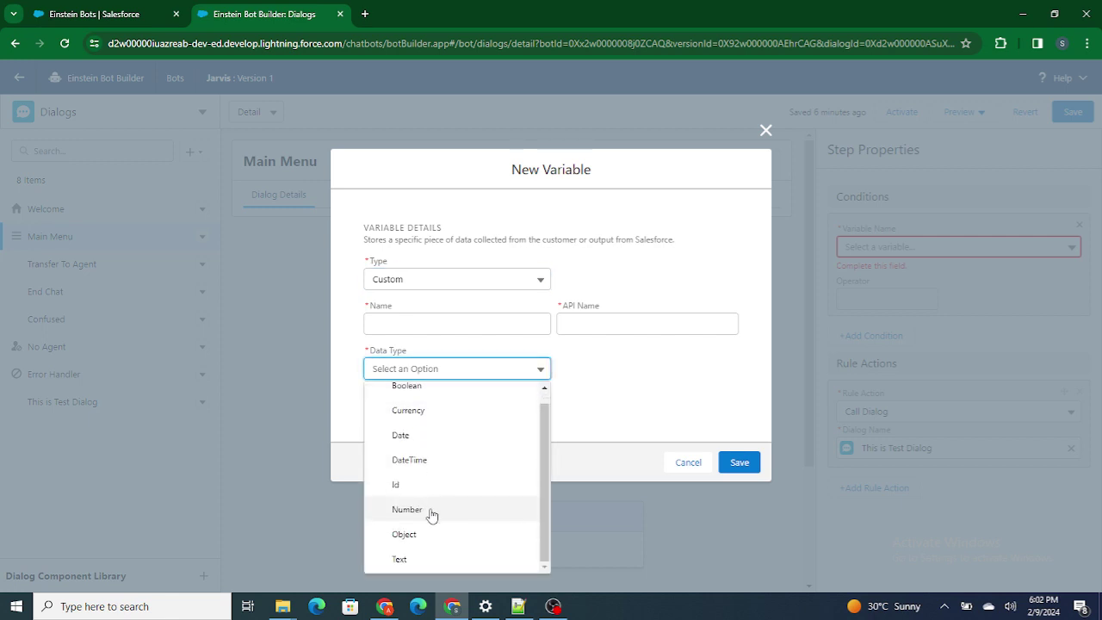
pyautogui.click(732, 327)
pyautogui.click(762, 128)
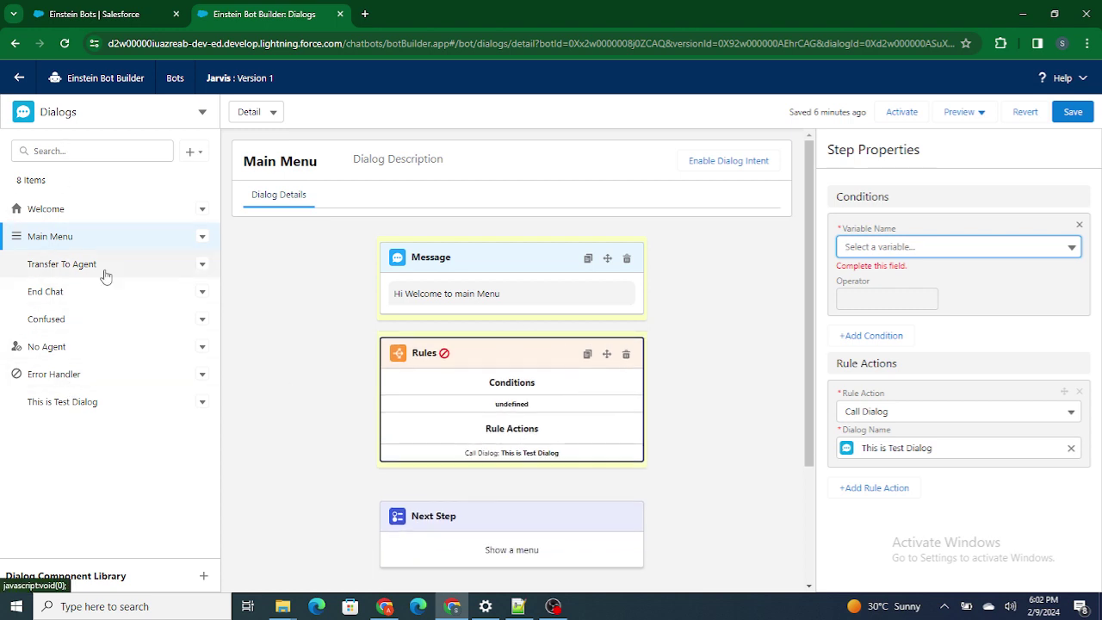
# Examine the bot's Performance dashboard and its Event Logs.
pyautogui.click(202, 113)
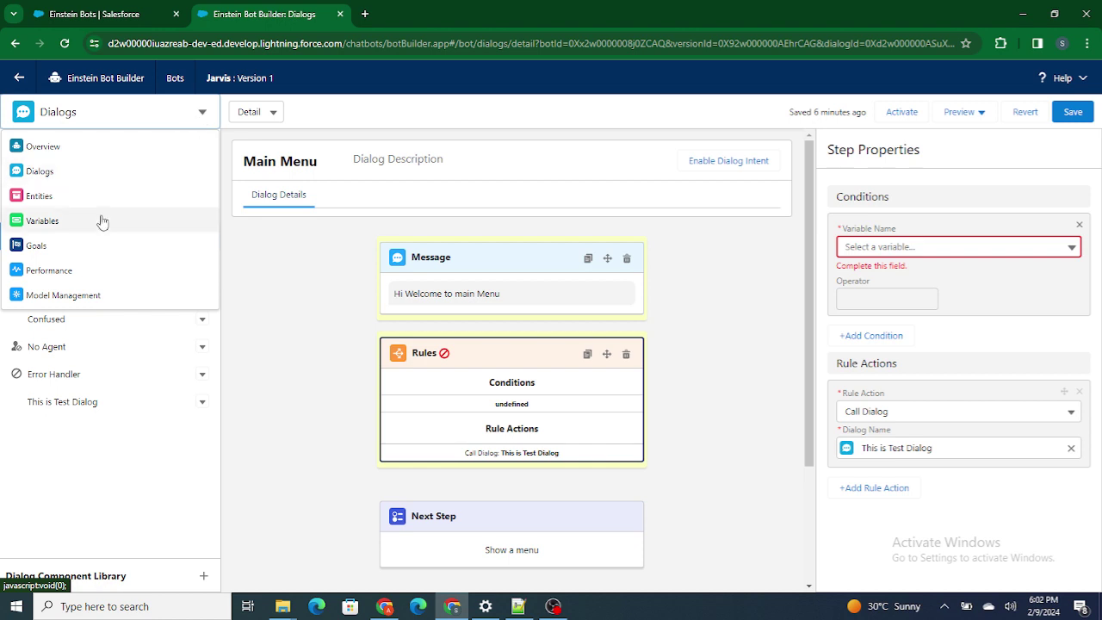
pyautogui.click(36, 272)
pyautogui.click(731, 355)
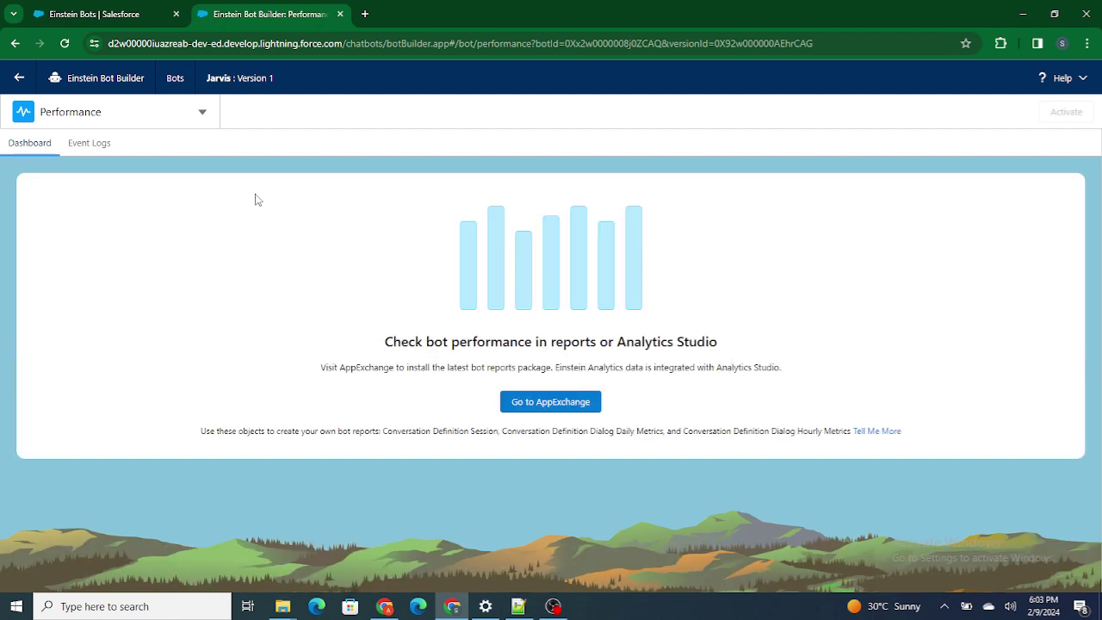
pyautogui.click(84, 146)
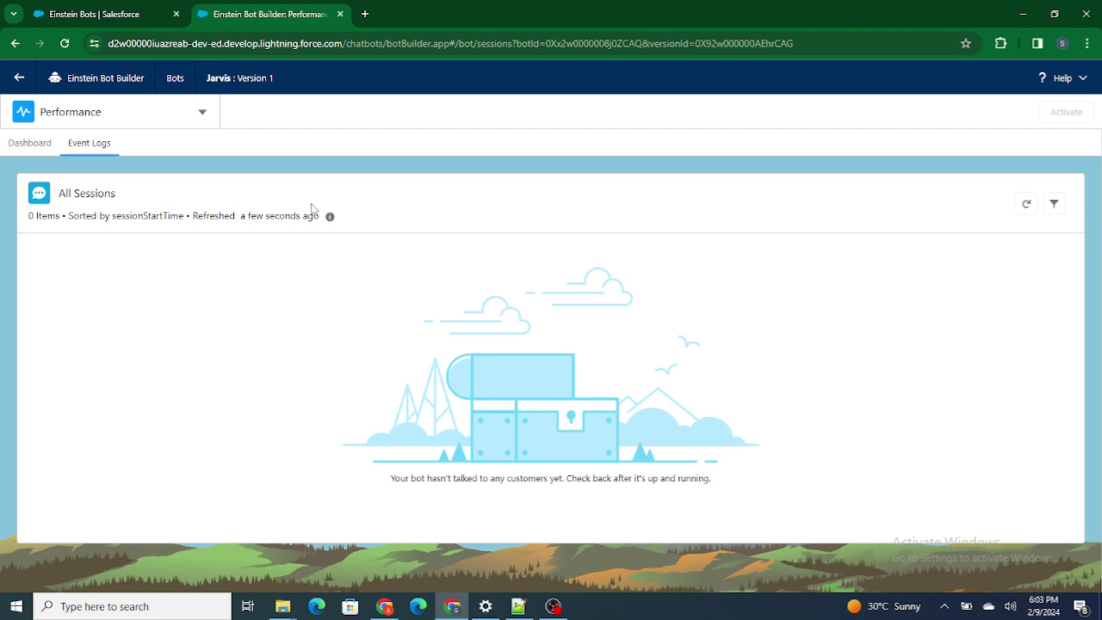
# Examine Jarvis's overview, including its bot information, conversation languages, connections and settings.
pyautogui.click(185, 121)
pyautogui.click(76, 152)
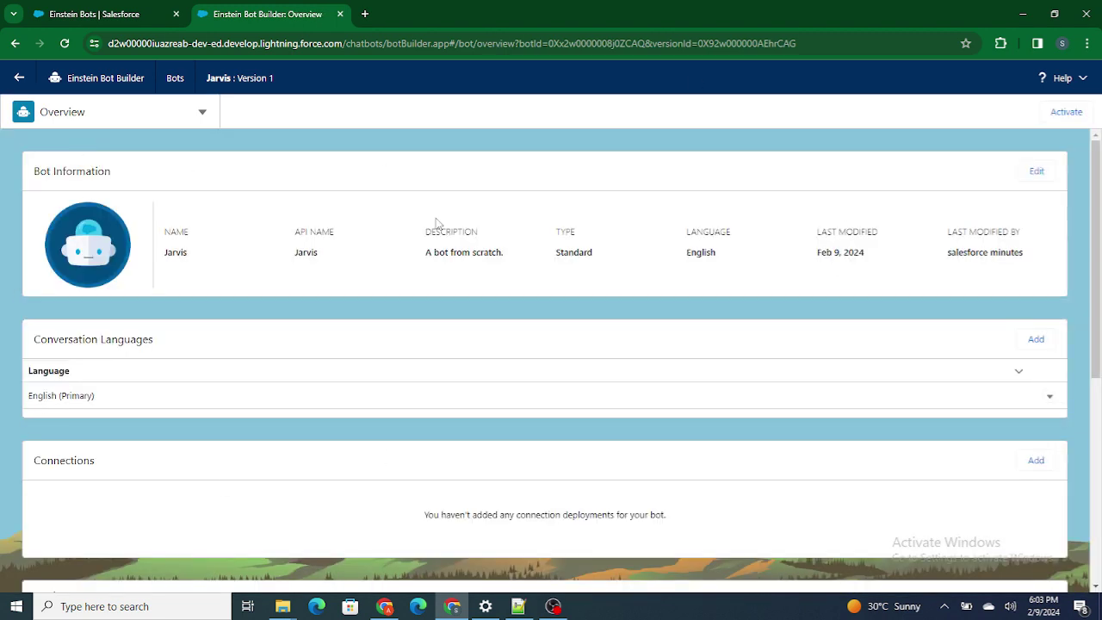
pyautogui.doubleClick(174, 254)
pyautogui.doubleClick(570, 253)
pyautogui.moveTo(814, 262); pyautogui.dragTo(865, 257)
pyautogui.moveTo(946, 253); pyautogui.dragTo(1035, 256)
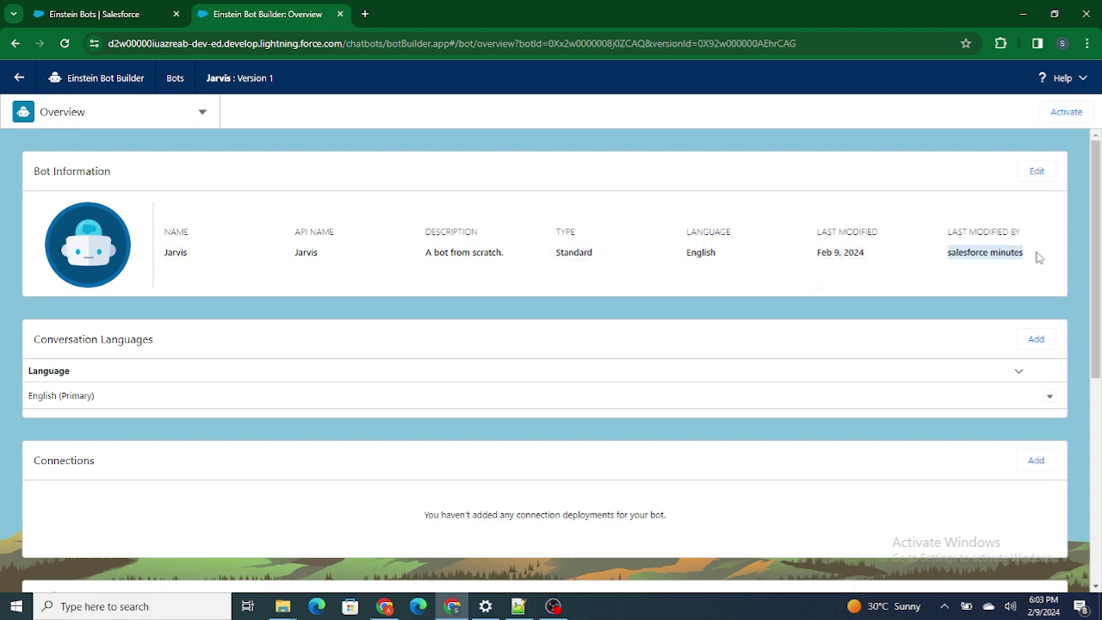
pyautogui.scroll(-4, 688, 368)
pyautogui.scroll(1, 254, 395)
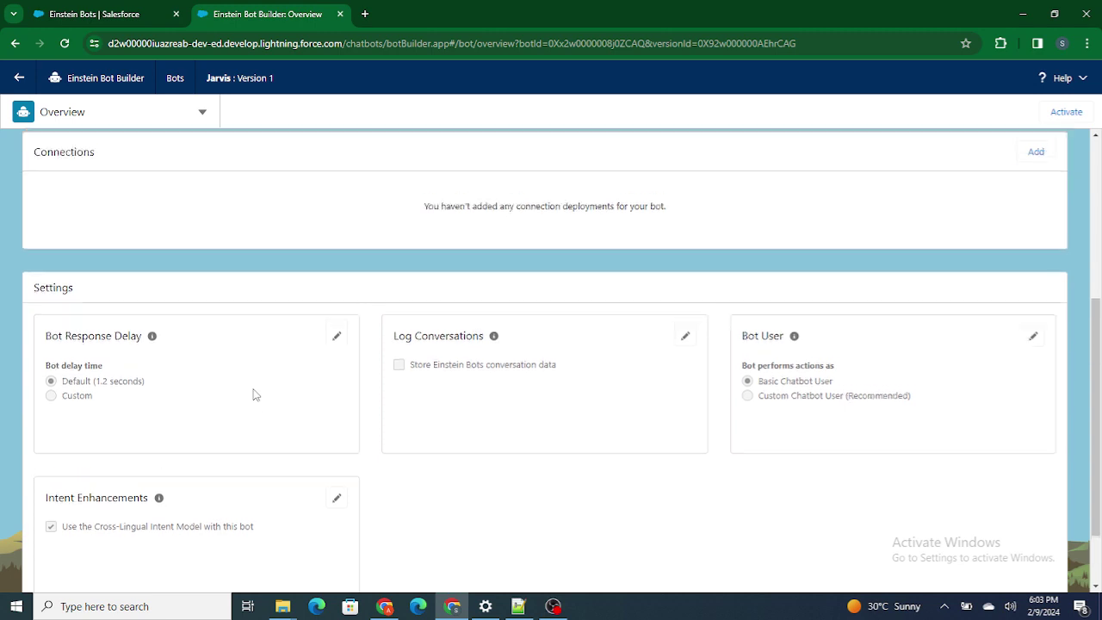
pyautogui.scroll(3, 254, 394)
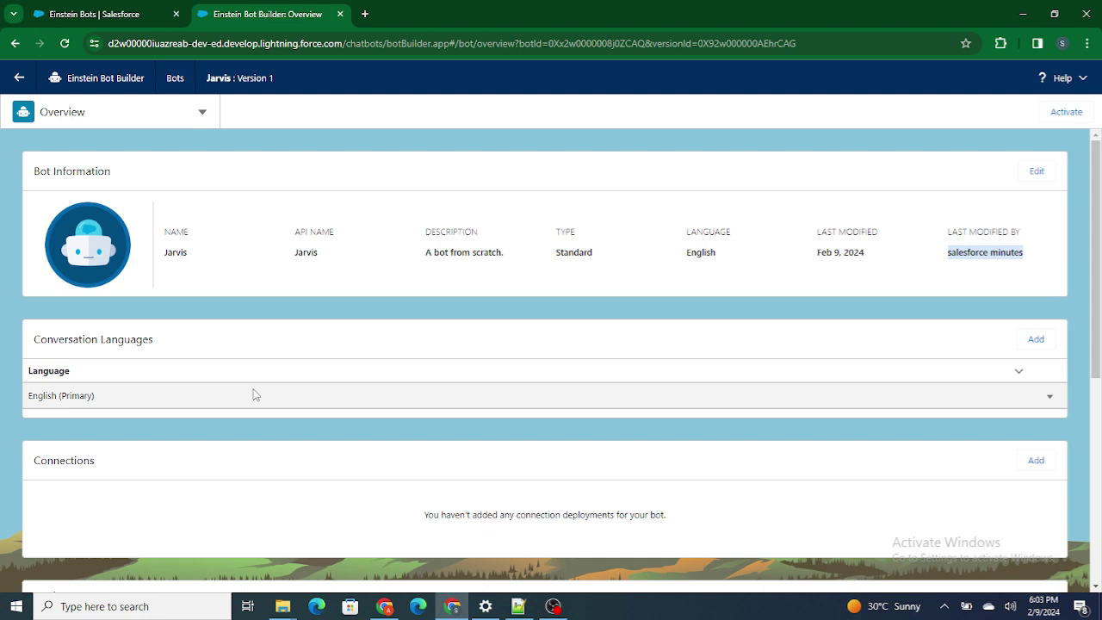
pyautogui.click(377, 324)
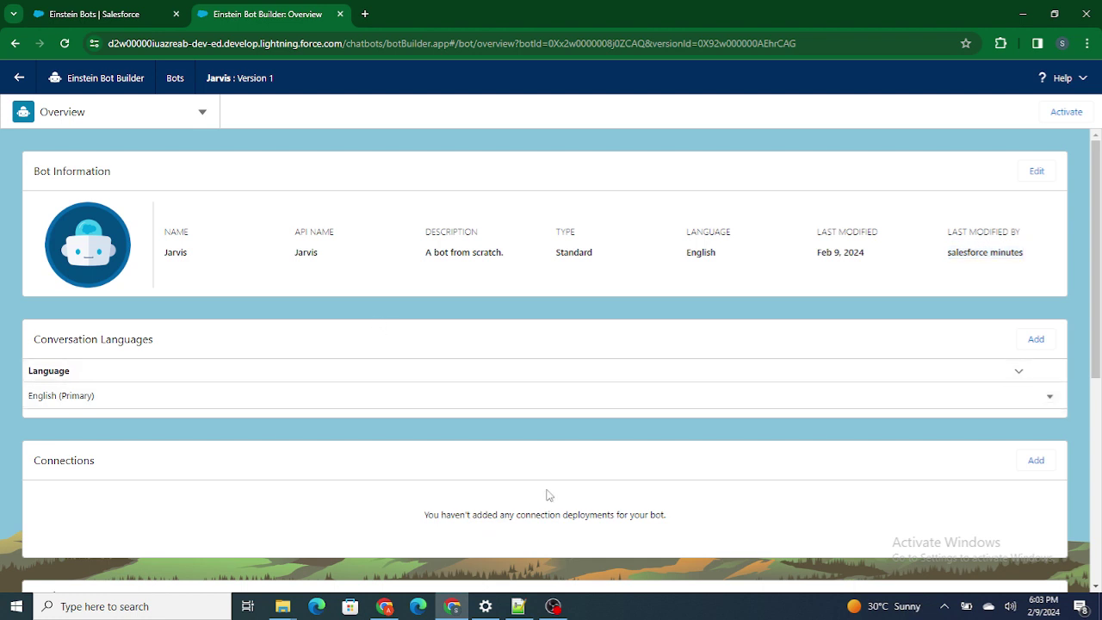
pyautogui.click(552, 606)
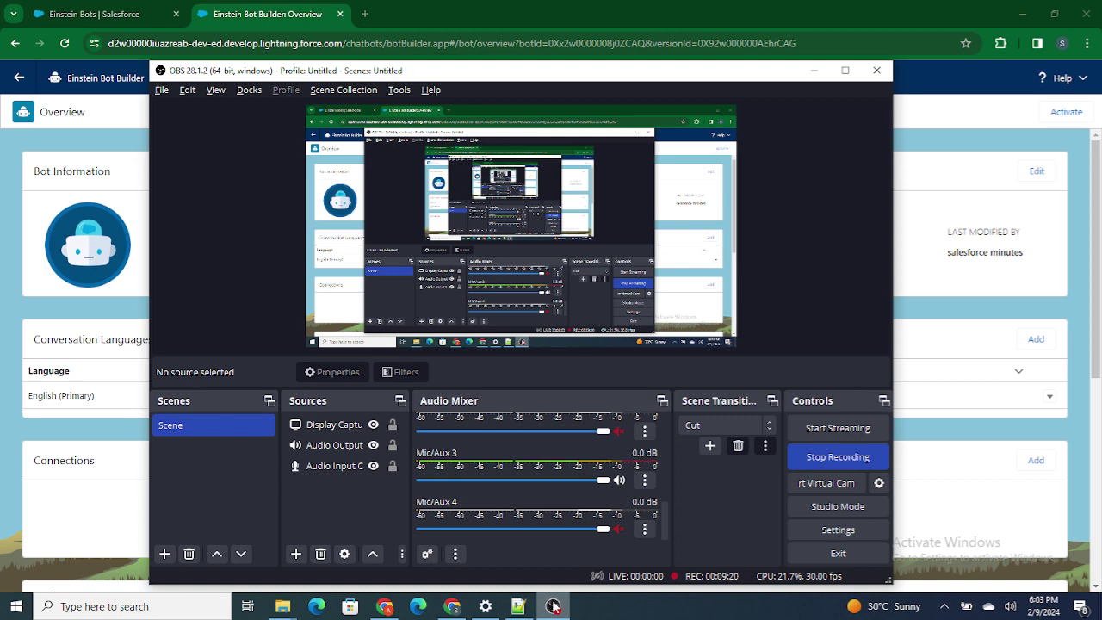